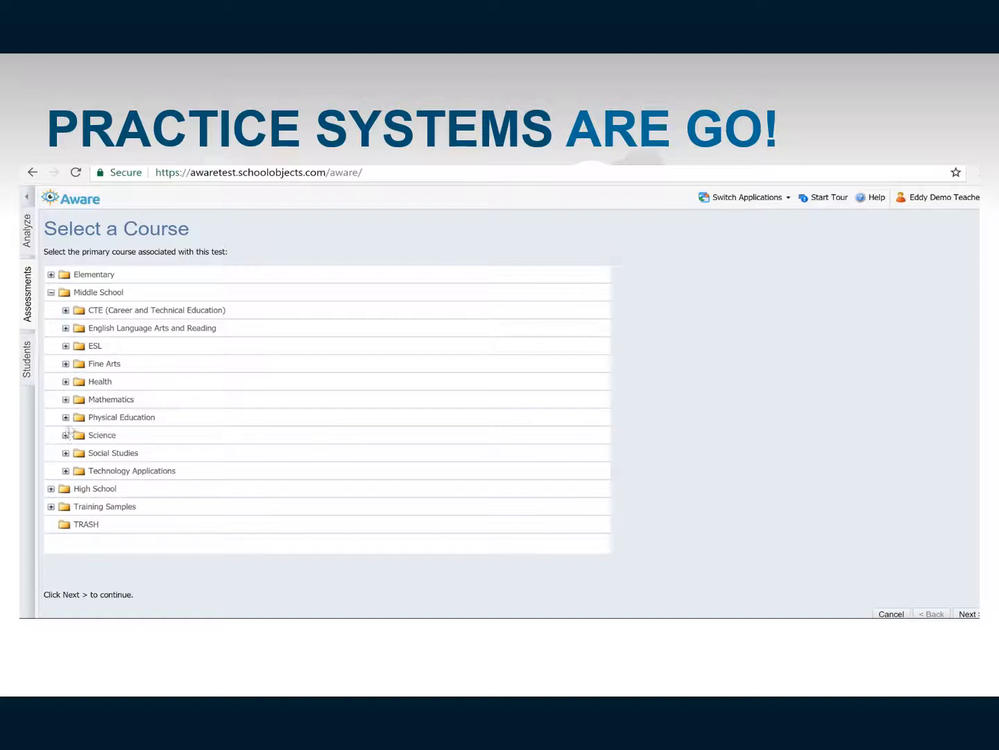
Step: Choose Mathematics, Grade 7 from the middle school mathematics courses as the test's primary course and continue
click(66, 399)
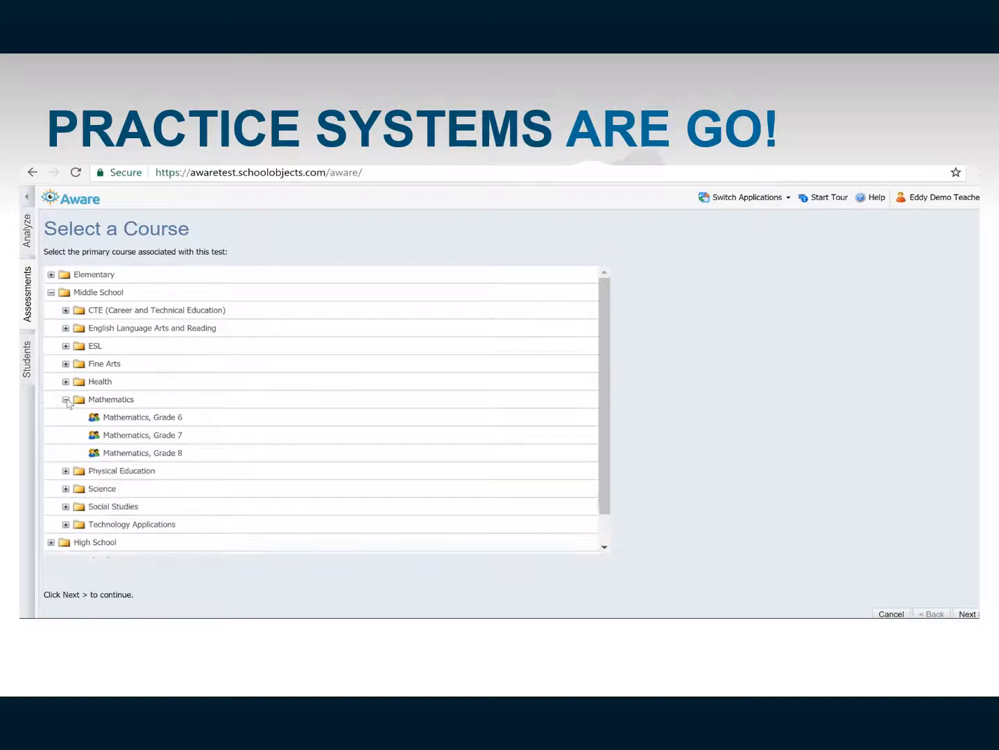
click(131, 435)
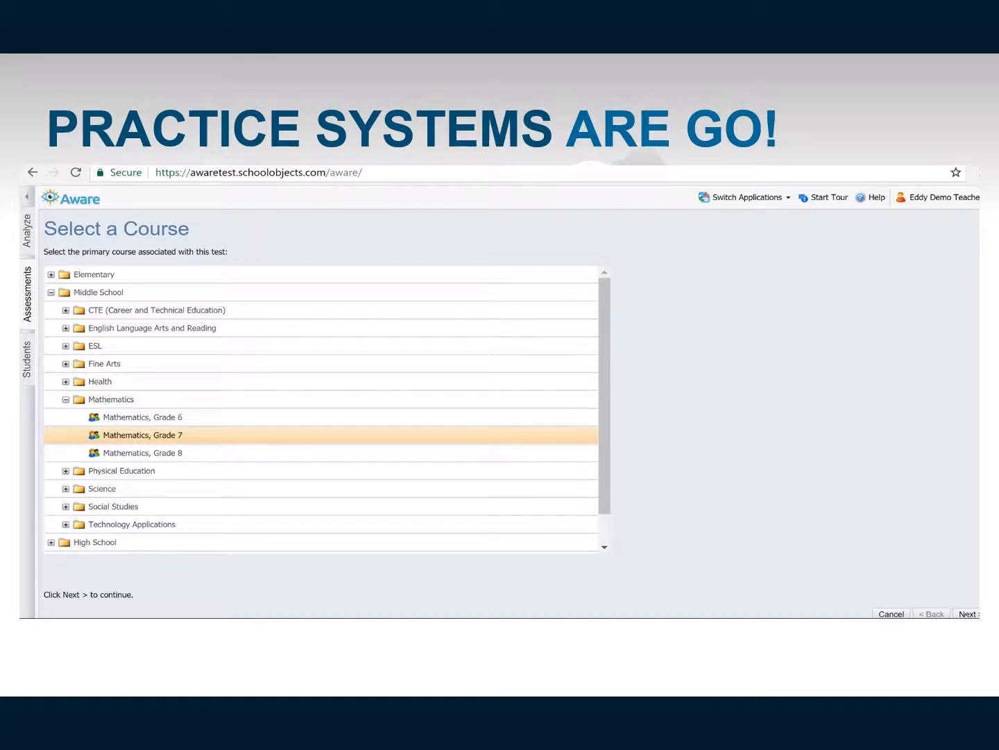
click(968, 613)
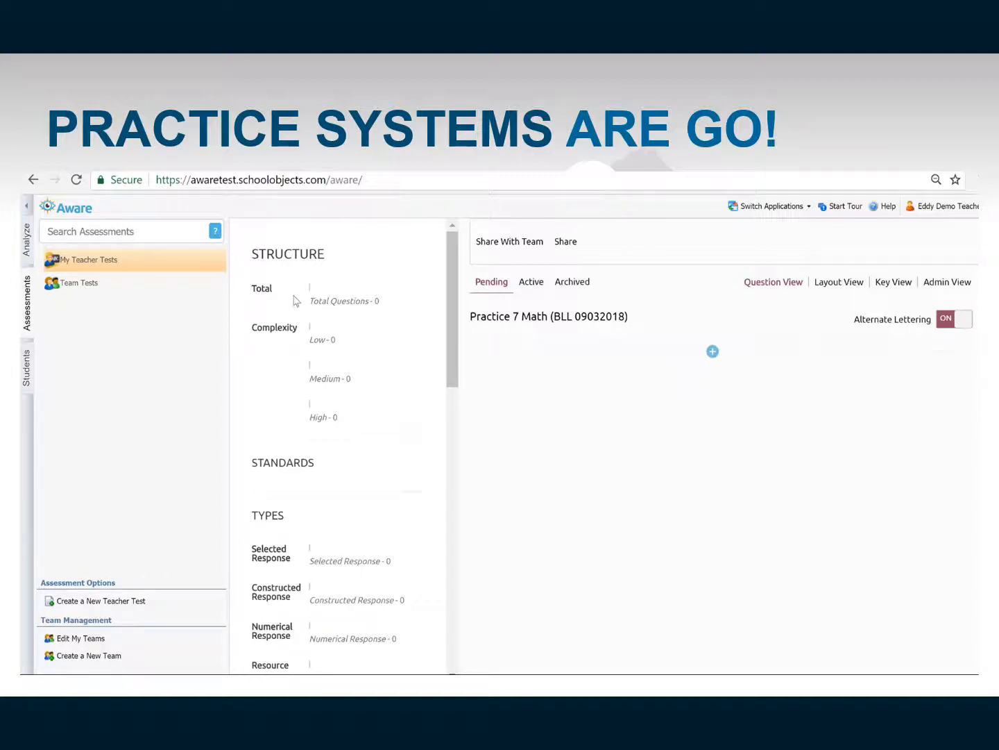
Step: Collapse the assessments list, set the test's Grade Level to Seventh in the general information and save it
click(26, 209)
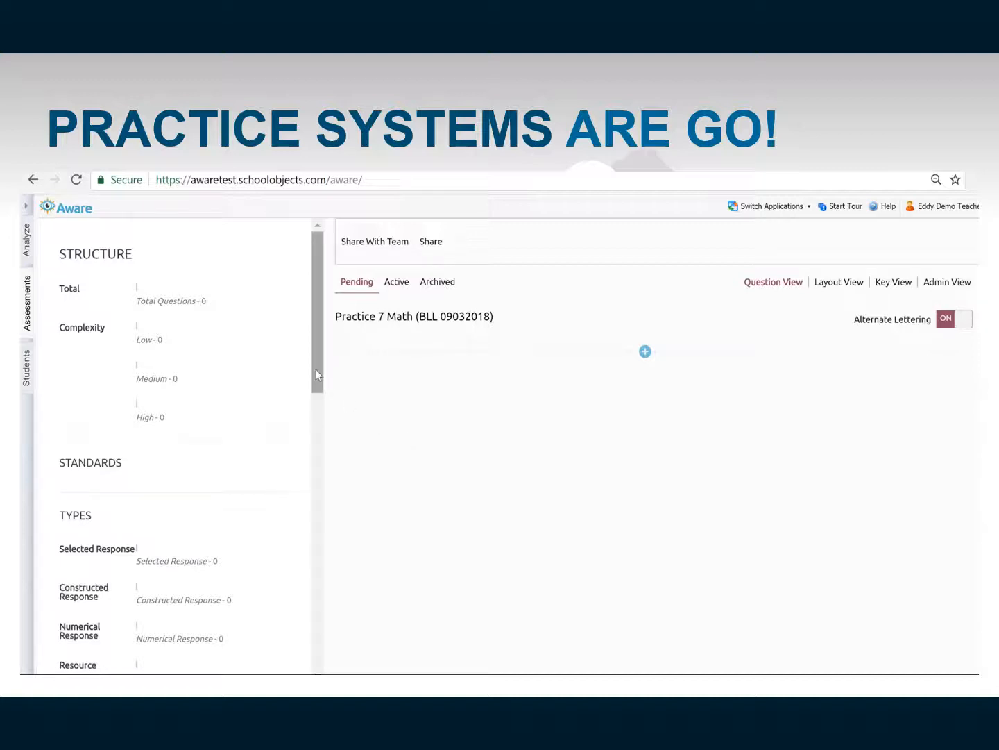
drag(315, 374, 328, 500)
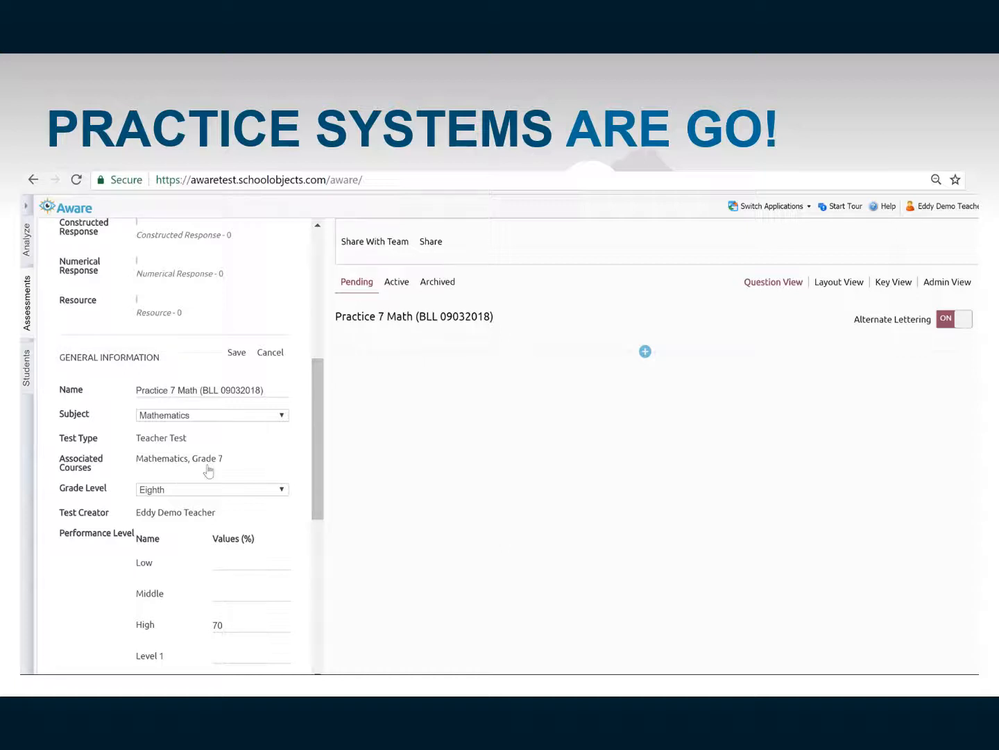
click(282, 491)
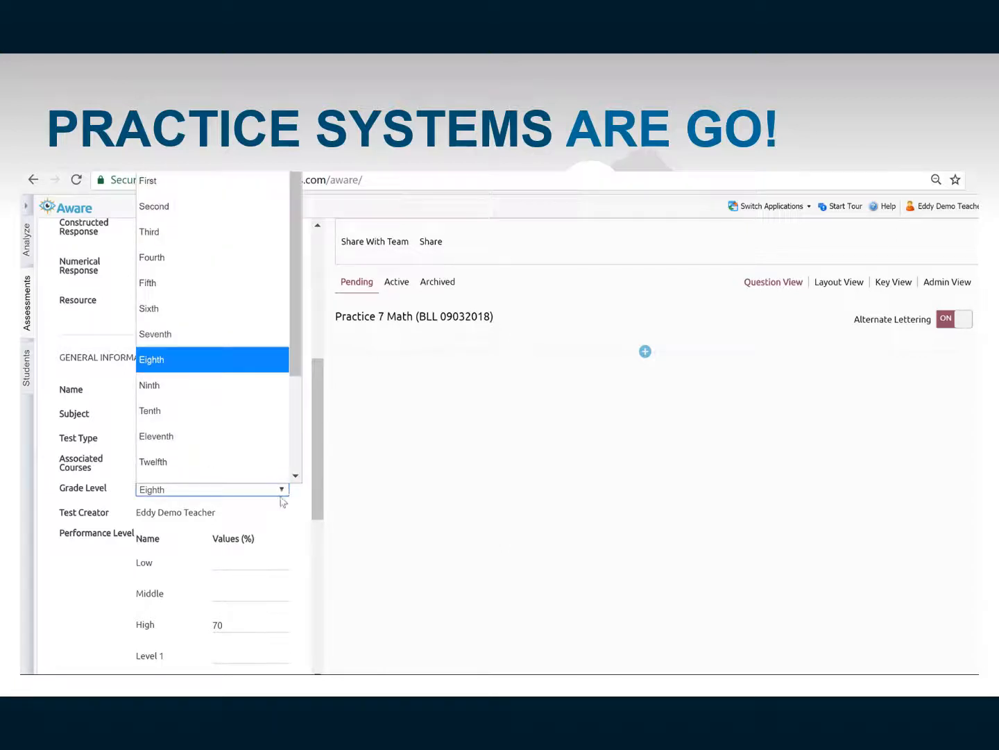
click(176, 336)
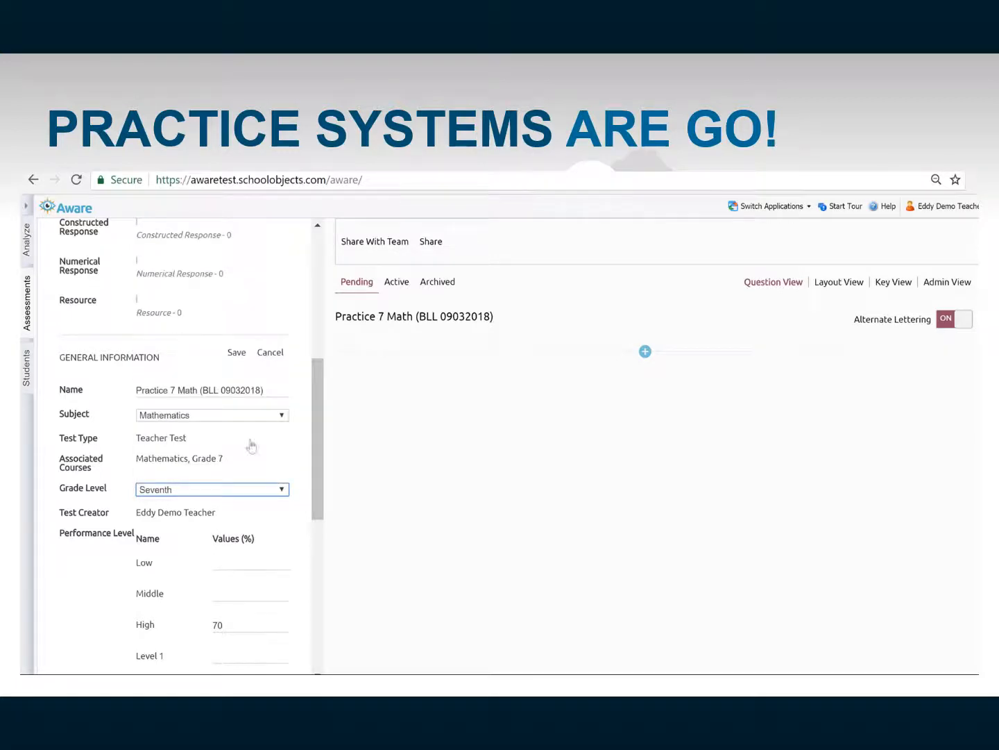
click(235, 357)
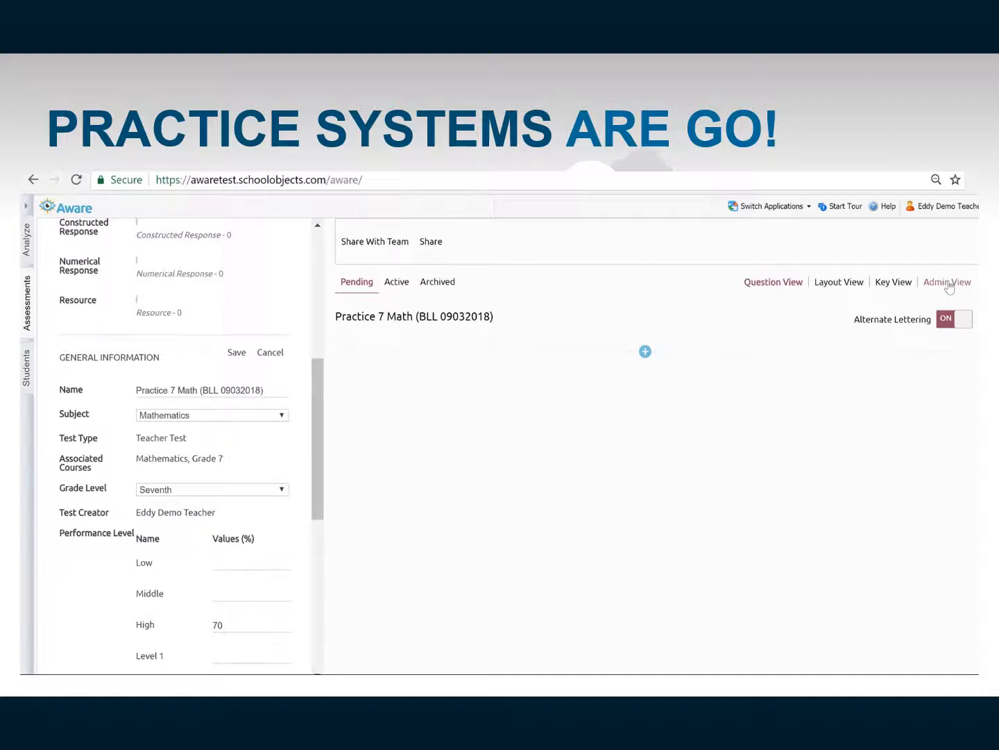
Step: Add a new selected-response item to the Practice 7 Math test
click(645, 352)
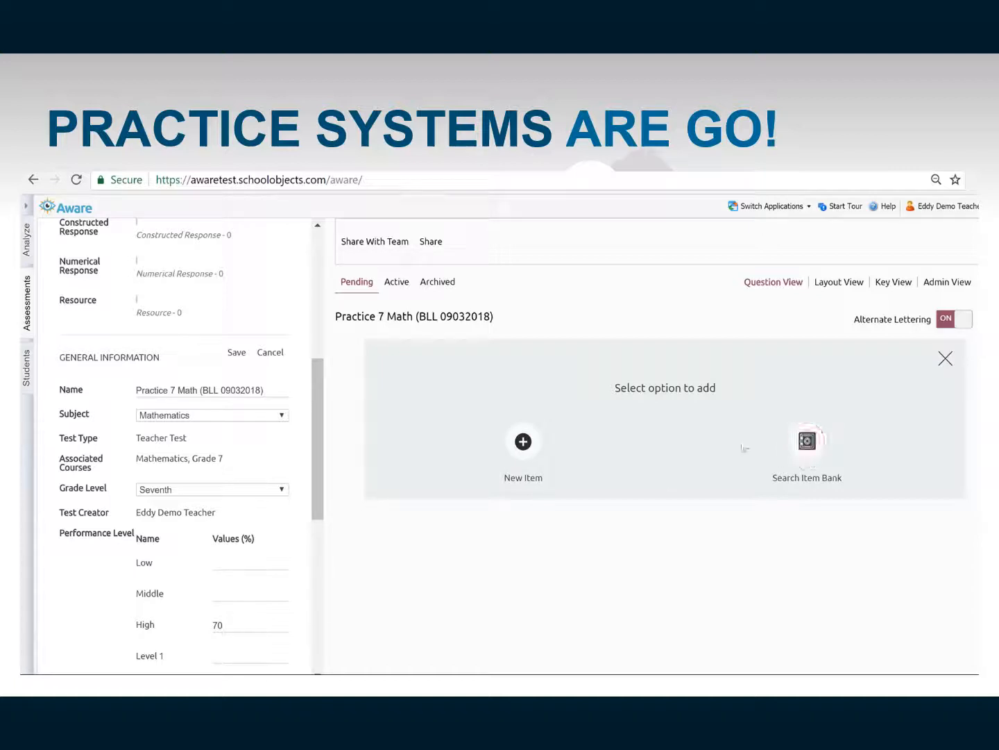
click(524, 448)
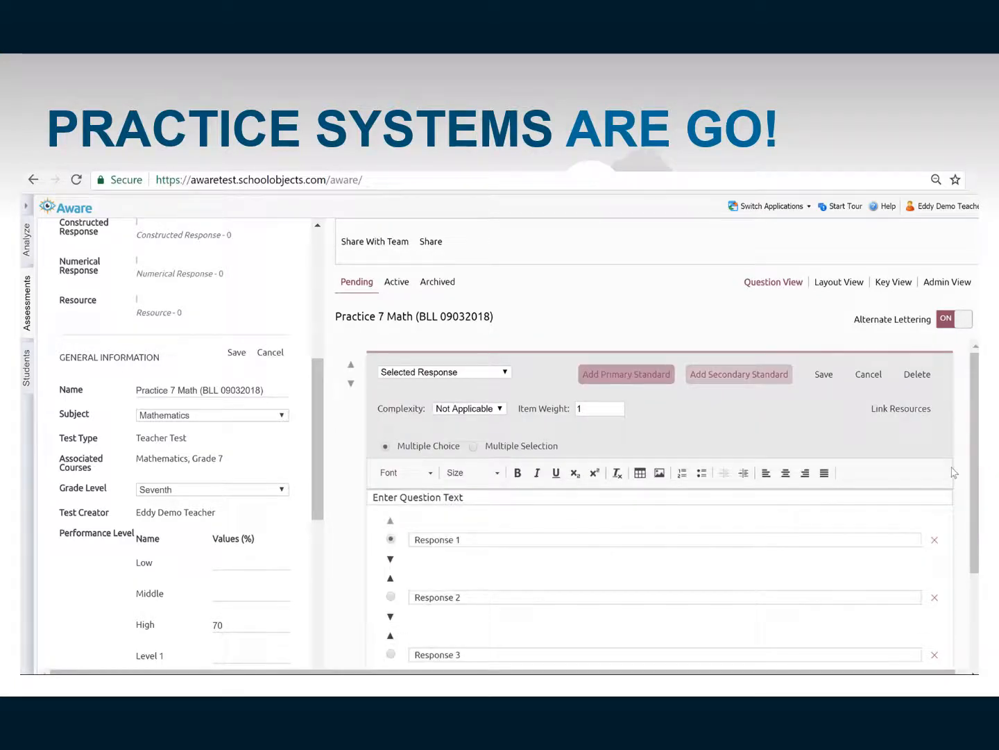
mouse_move(974, 470)
mouse_down()
mouse_move(975, 522)
mouse_move(972, 457)
mouse_up()
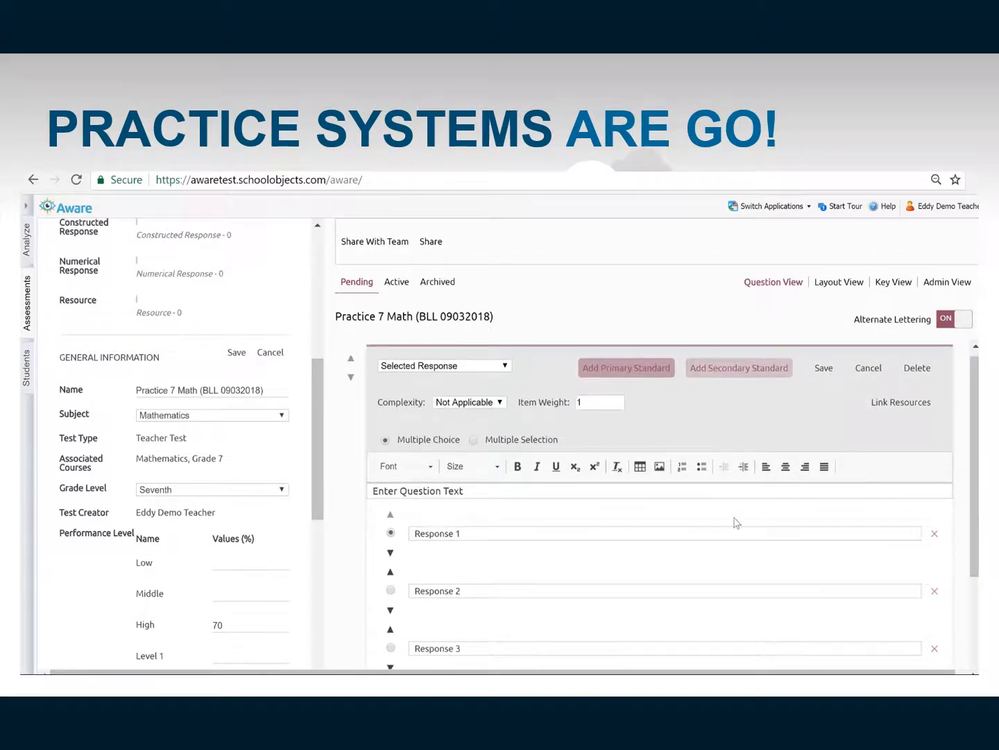
Step: Replace the placeholder question text with "ajdfajdf;sdjf;lsdfja;slddfjas;fj"
click(466, 491)
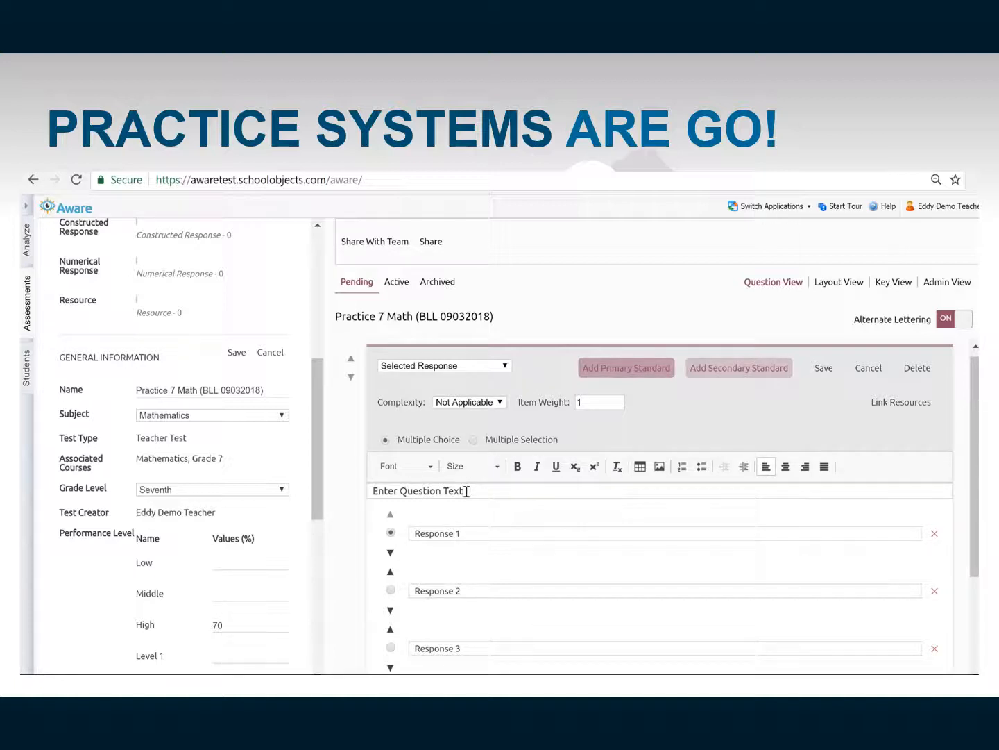
key(BackSpace)
key(BackSpace)
key(BackSpace)
key(BackSpace)
key(BackSpace)
key(BackSpace)
key(BackSpace)
key(BackSpace)
key(BackSpace)
key(BackSpace)
key(BackSpace)
key(BackSpace)
key(BackSpace)
key(BackSpace)
key(BackSpace)
key(BackSpace)
key(BackSpace)
key(BackSpace)
key(BackSpace)
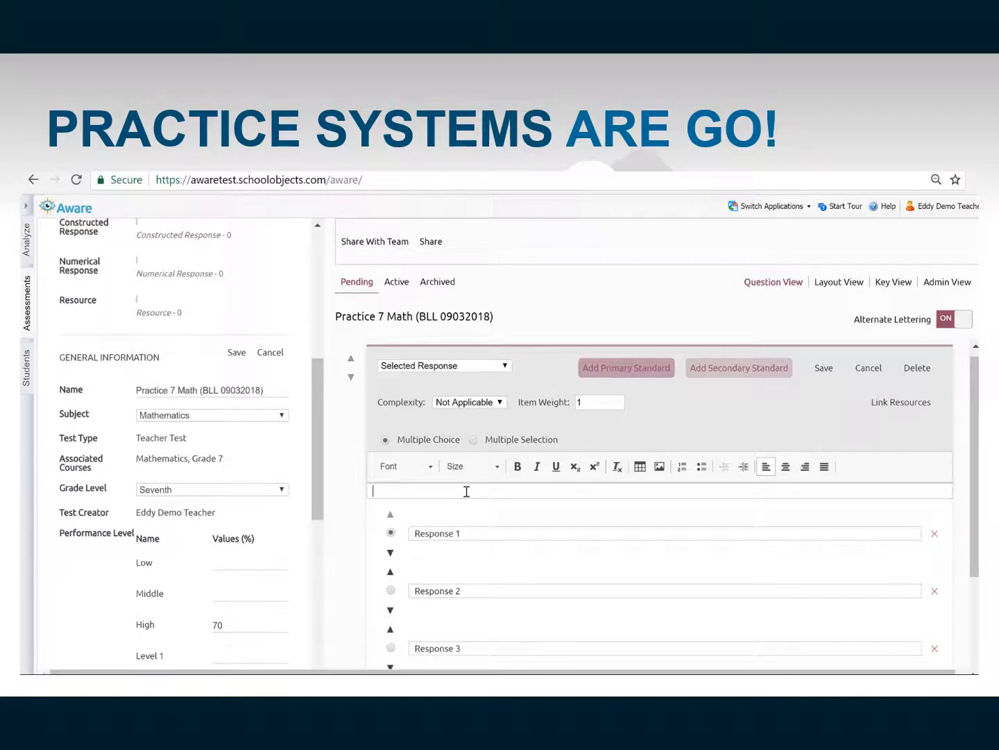
text(ajdfajdf;sdjf;lsdfja;sldfjas;fj)
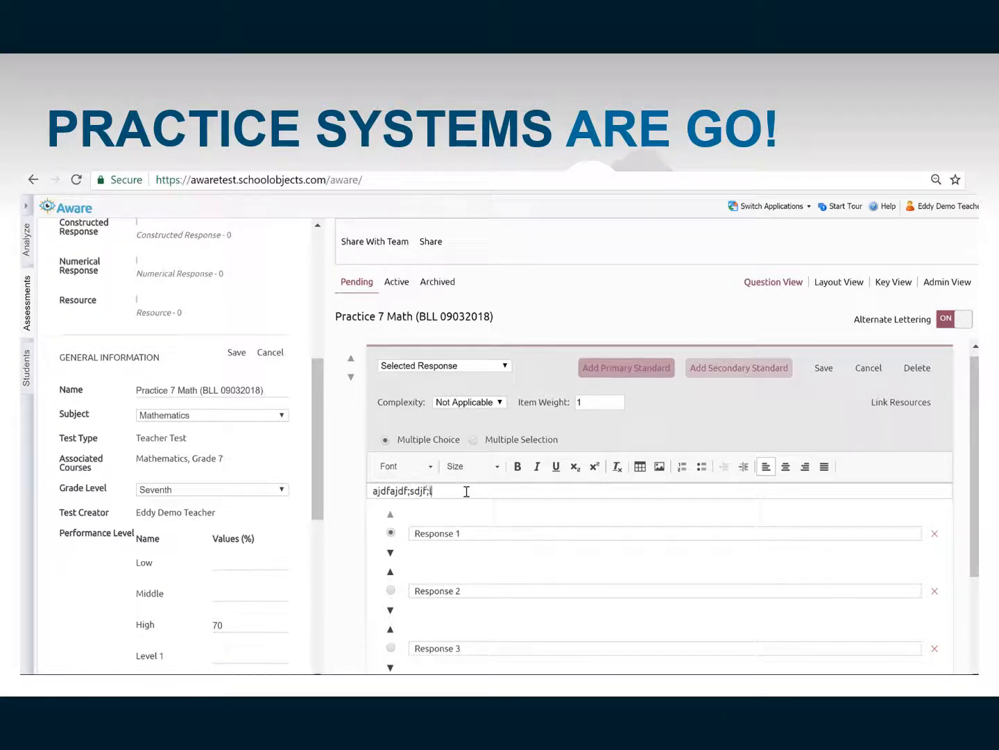
Step: Replace the first response's placeholder text with "aslkfj;sldkfdj"
click(473, 533)
key(BackSpace)
key(BackSpace)
key(BackSpace)
key(BackSpace)
key(BackSpace)
key(BackSpace)
key(BackSpace)
key(BackSpace)
key(BackSpace)
key(BackSpace)
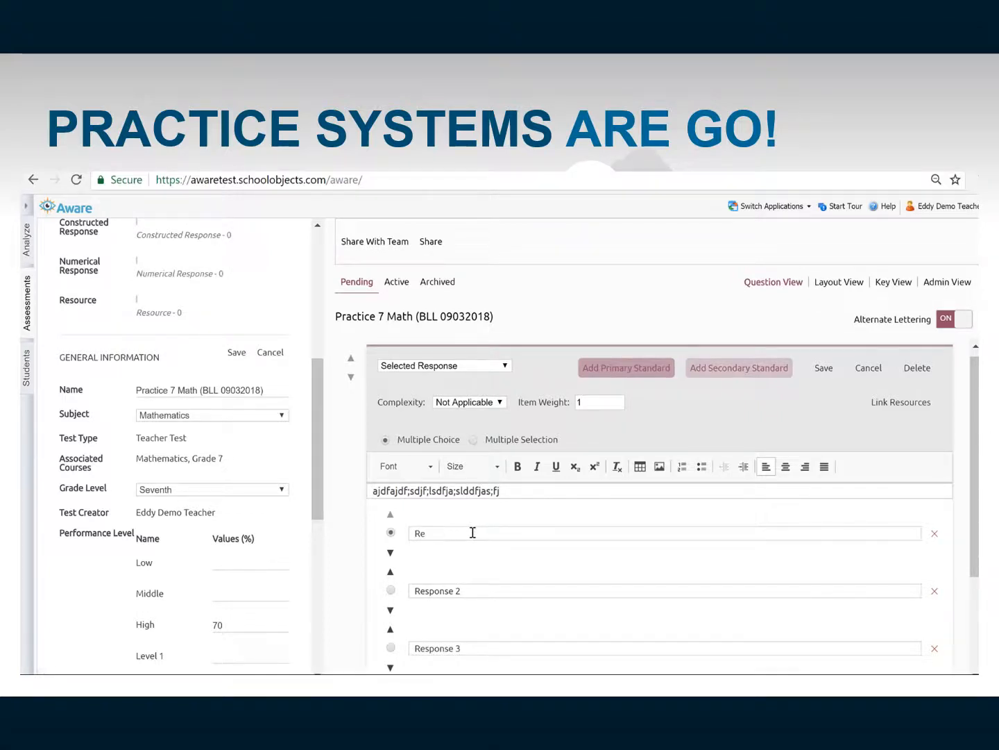
text(aslkfj;sldkfdj)
Step: Replace the second response's placeholder text with "asdfn.sddfnsad", followed by a line break
click(472, 592)
key(BackSpace)
key(BackSpace)
key(BackSpace)
key(BackSpace)
key(BackSpace)
key(BackSpace)
key(BackSpace)
key(BackSpace)
key(BackSpace)
key(BackSpace)
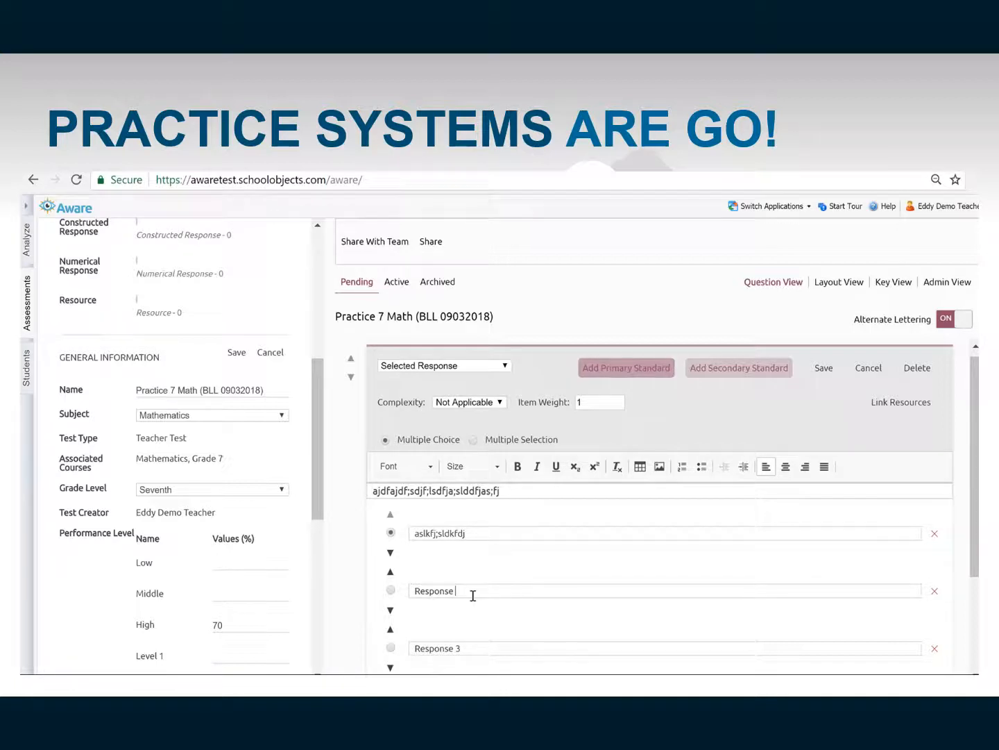
text(asdfn.sddfnsad)
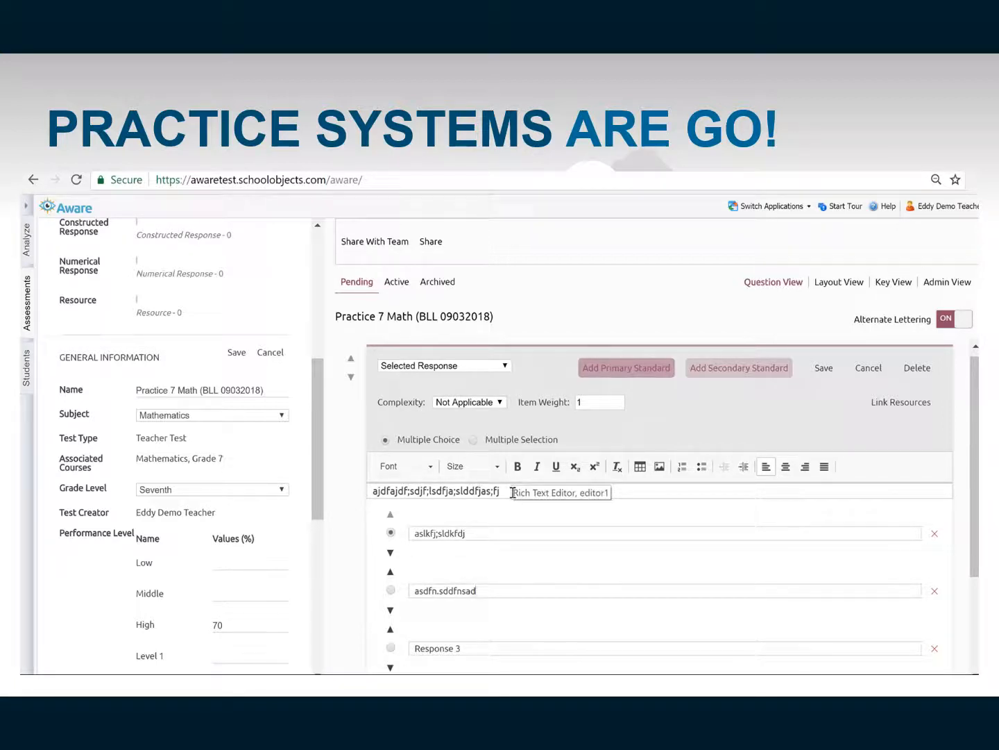
key(Return)
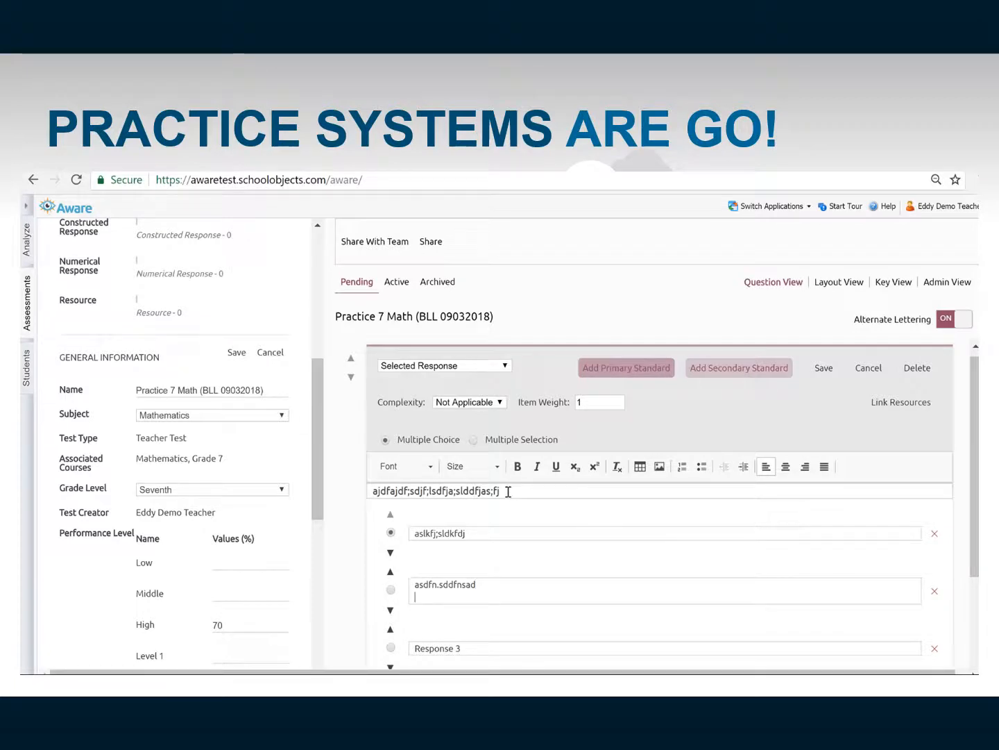
Step: Add blank lines below the question text and end the question with a question mark
click(509, 491)
key(Return)
key(Return)
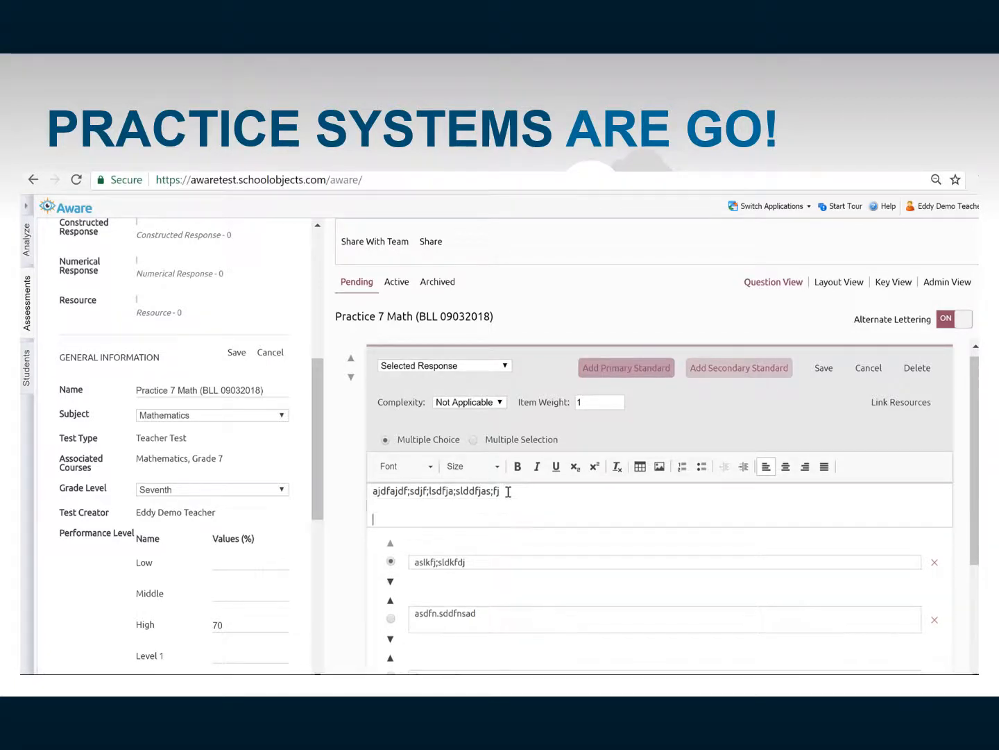
click(514, 491)
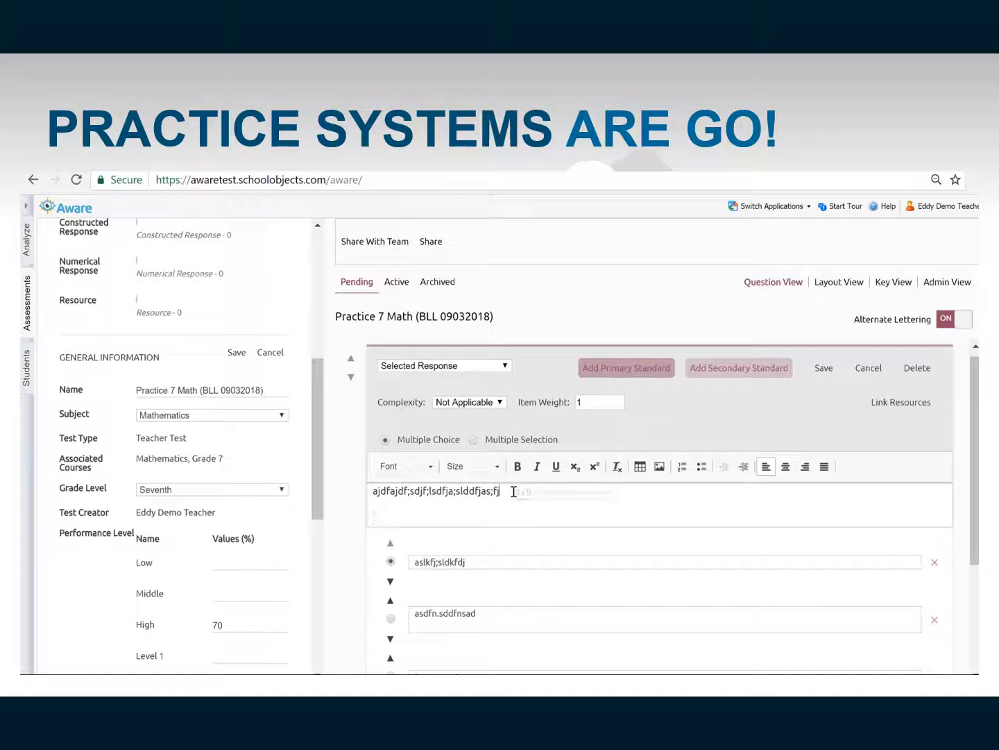
text(?)
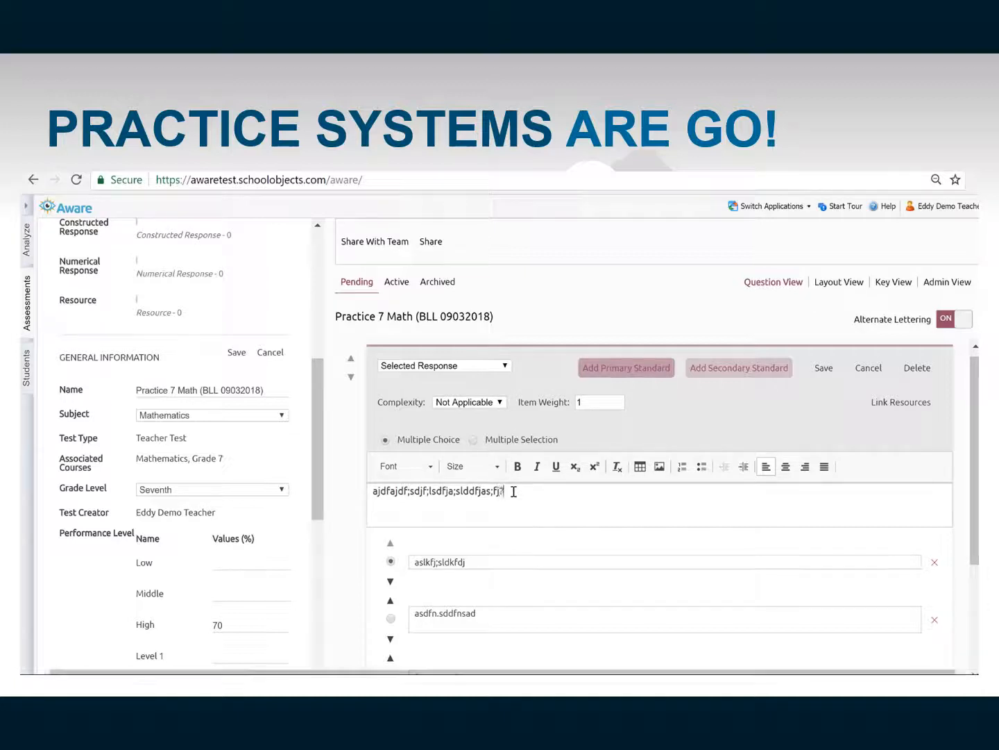
Step: Insert the picture 0_Italy.jpg from the Pictures folder on the blank line below the question text
click(436, 515)
click(660, 468)
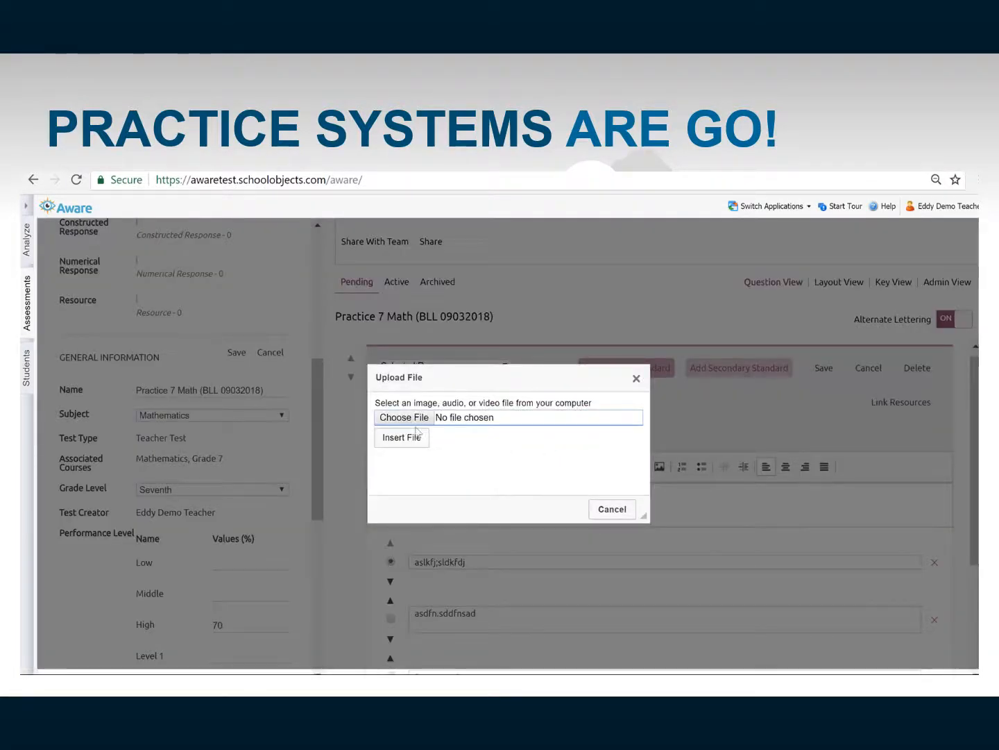
click(415, 418)
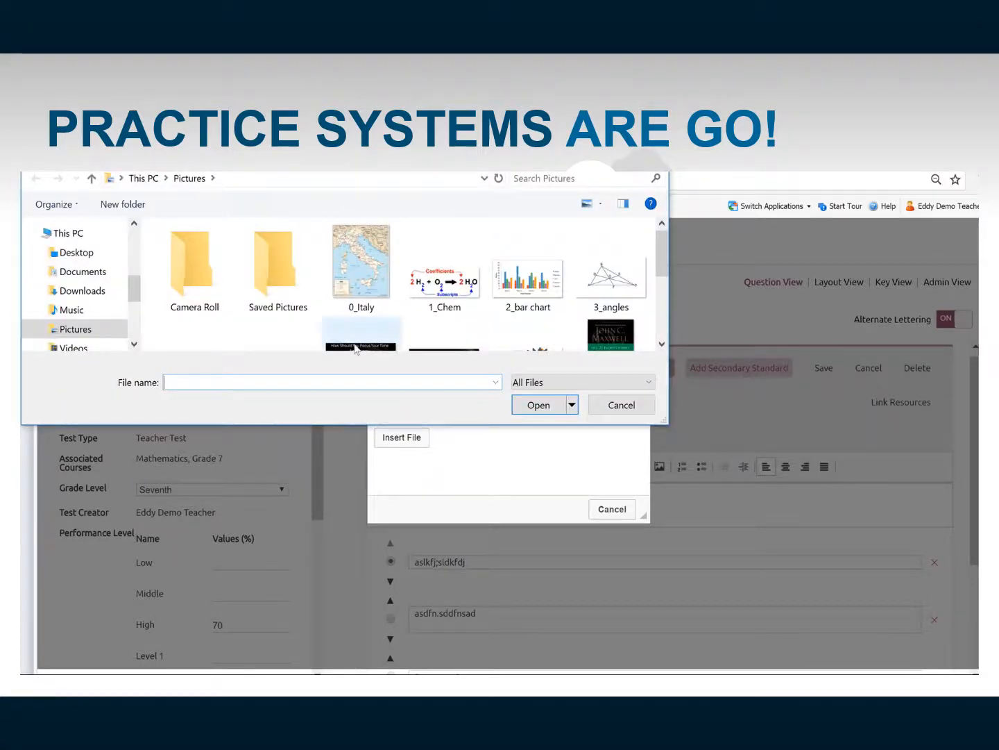
click(361, 277)
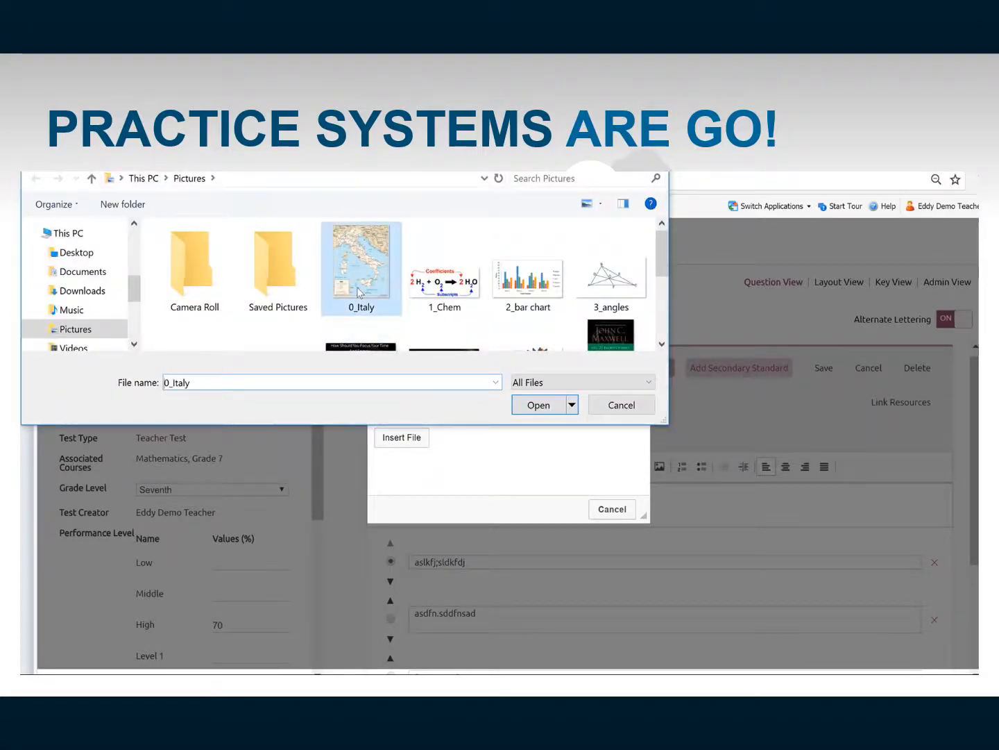
click(547, 409)
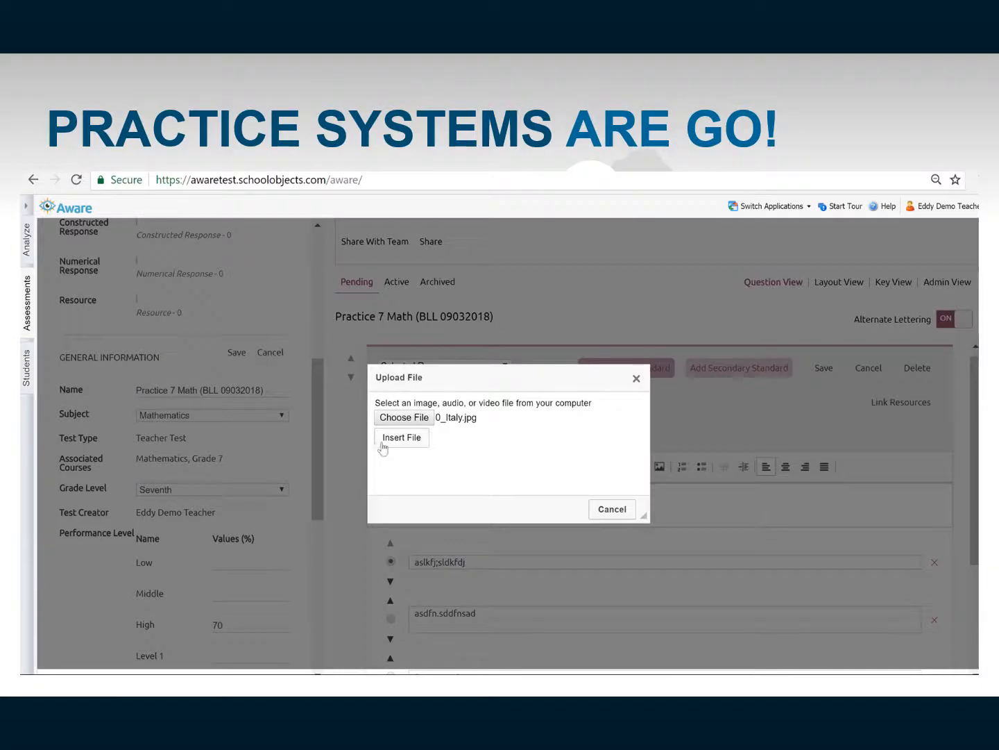
click(401, 438)
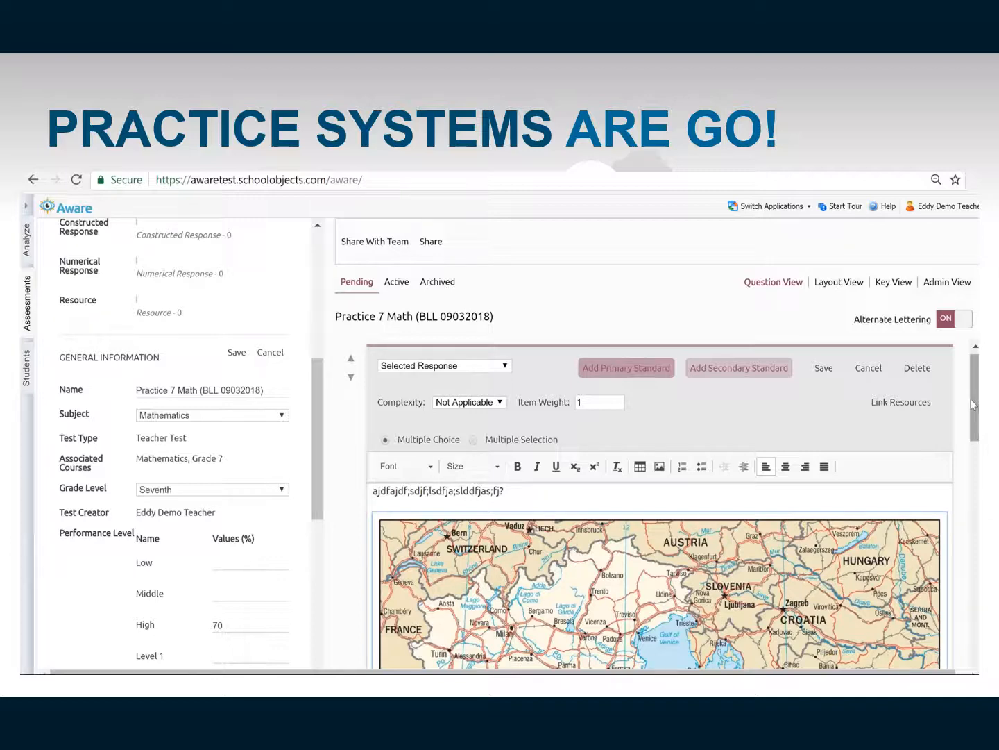
Step: Assign standard 7.4(A) [R] as the question's primary standard
drag(977, 395, 977, 569)
scroll(947, 428, up, 10)
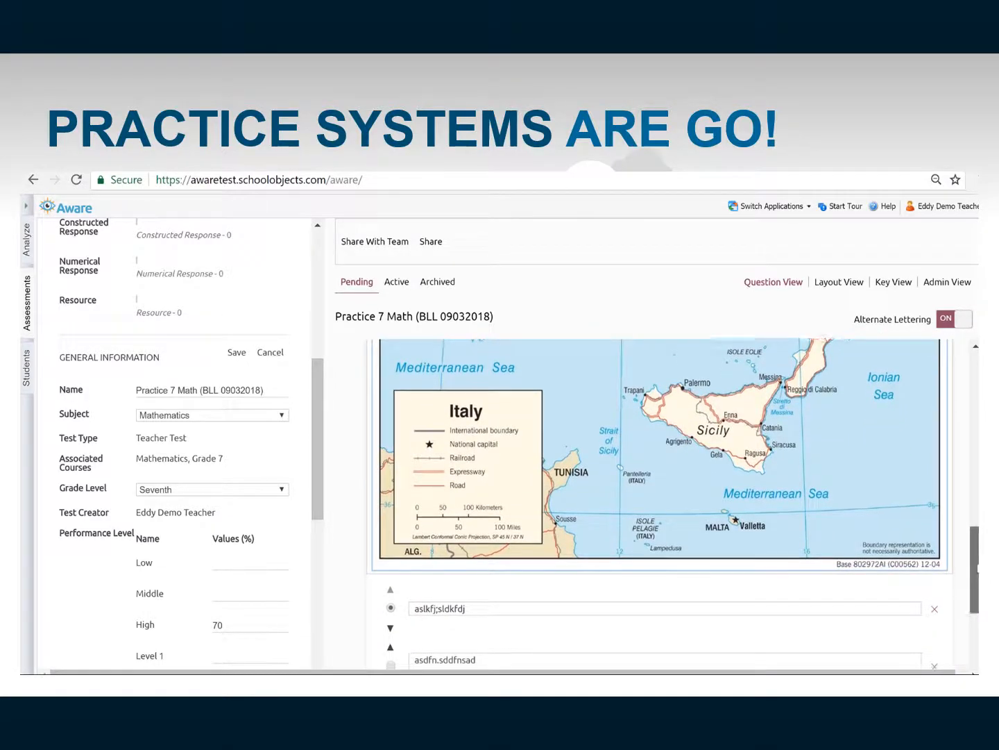
scroll(948, 428, down, 10)
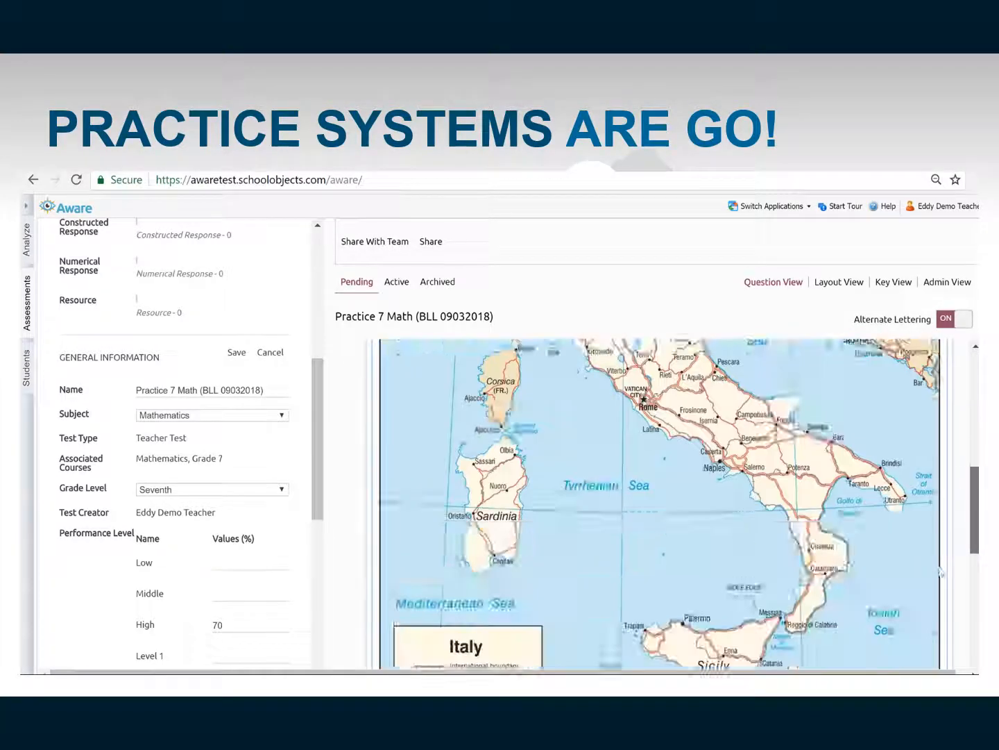
scroll(930, 389, up, 10)
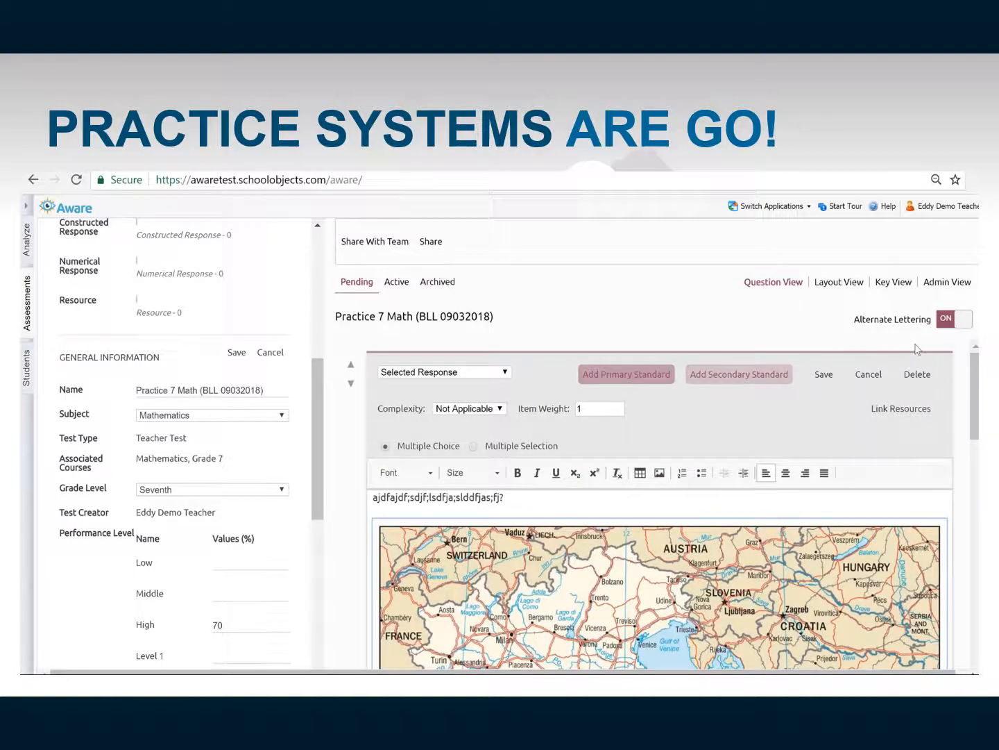
click(652, 380)
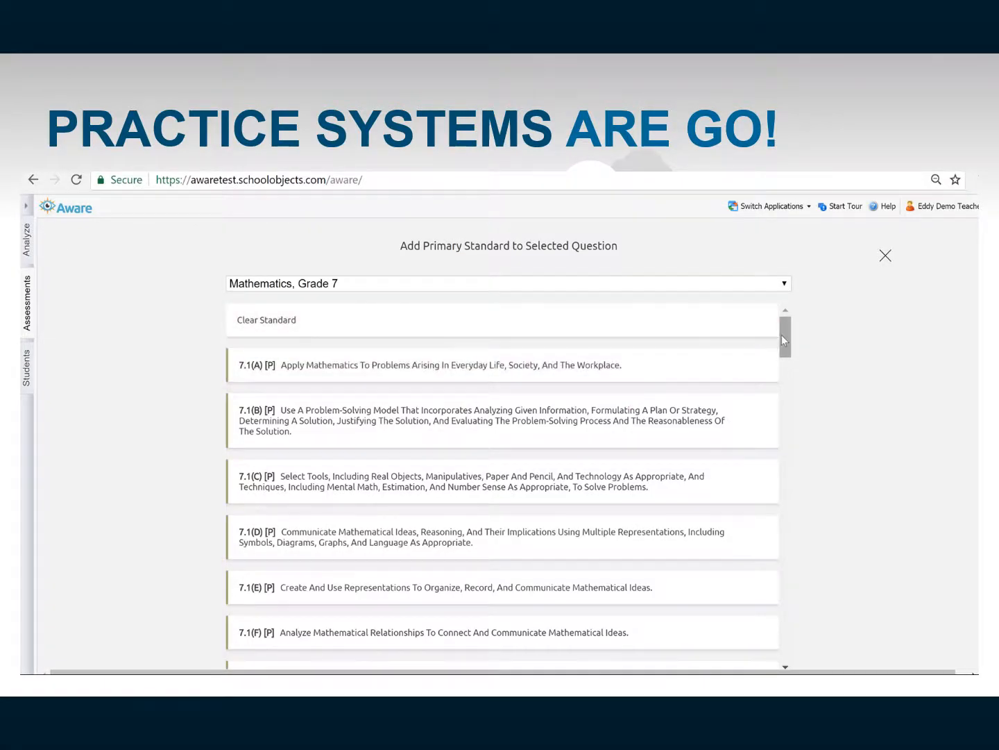
drag(782, 334, 786, 386)
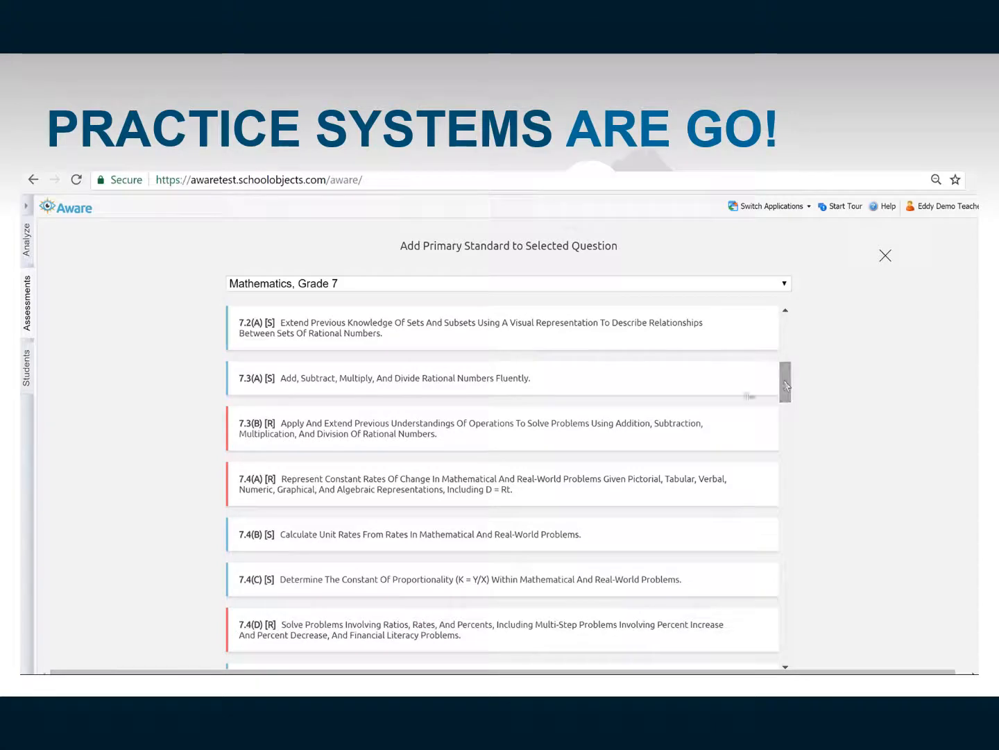
click(466, 488)
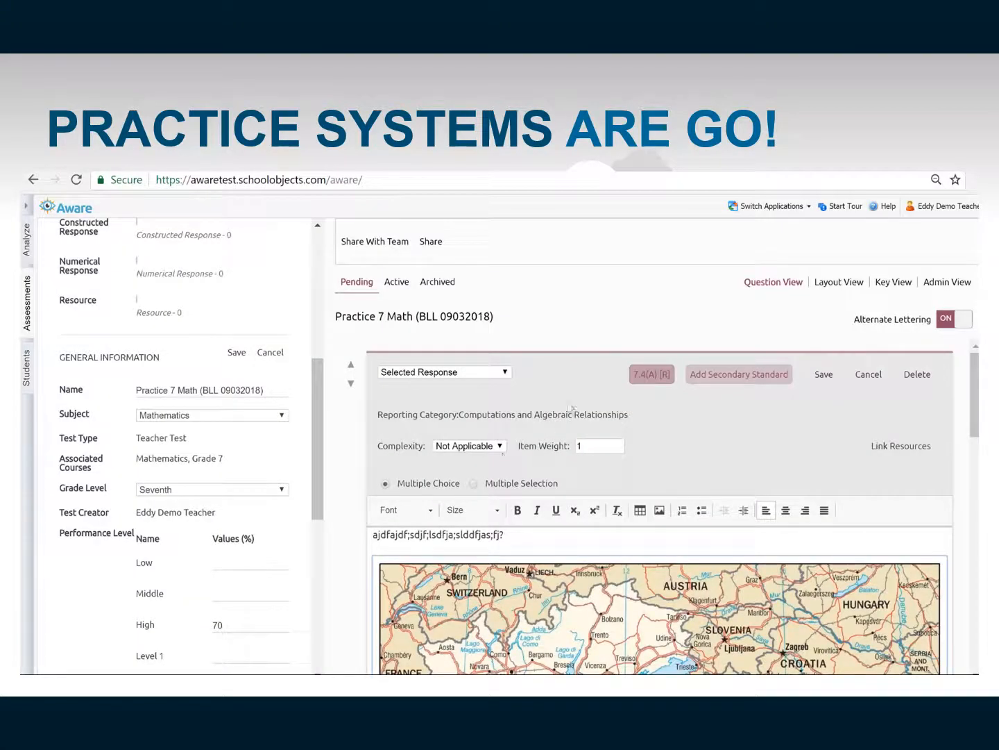
Step: Assign standard 7.1(C) [P] as the question's secondary standard and save the item
click(734, 377)
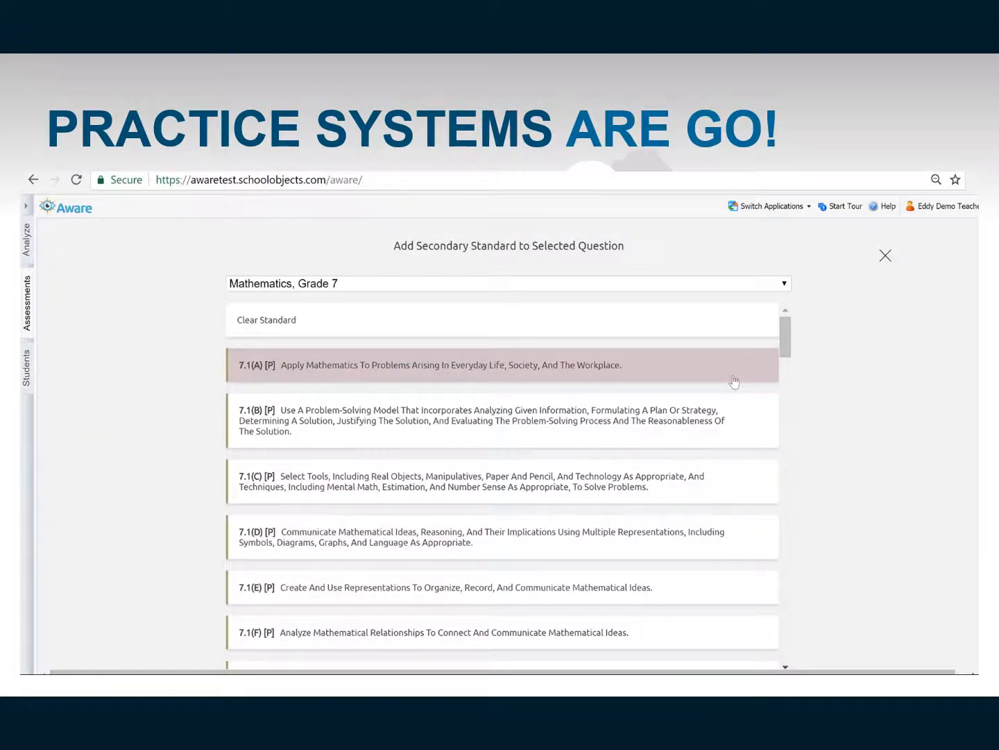
click(472, 486)
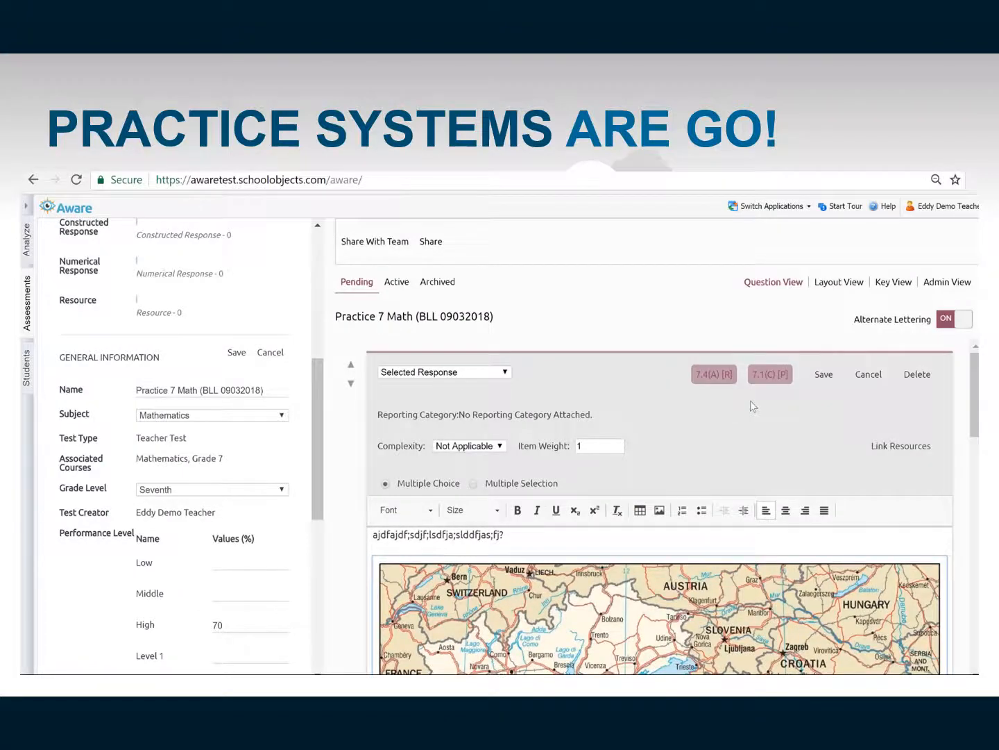
click(824, 375)
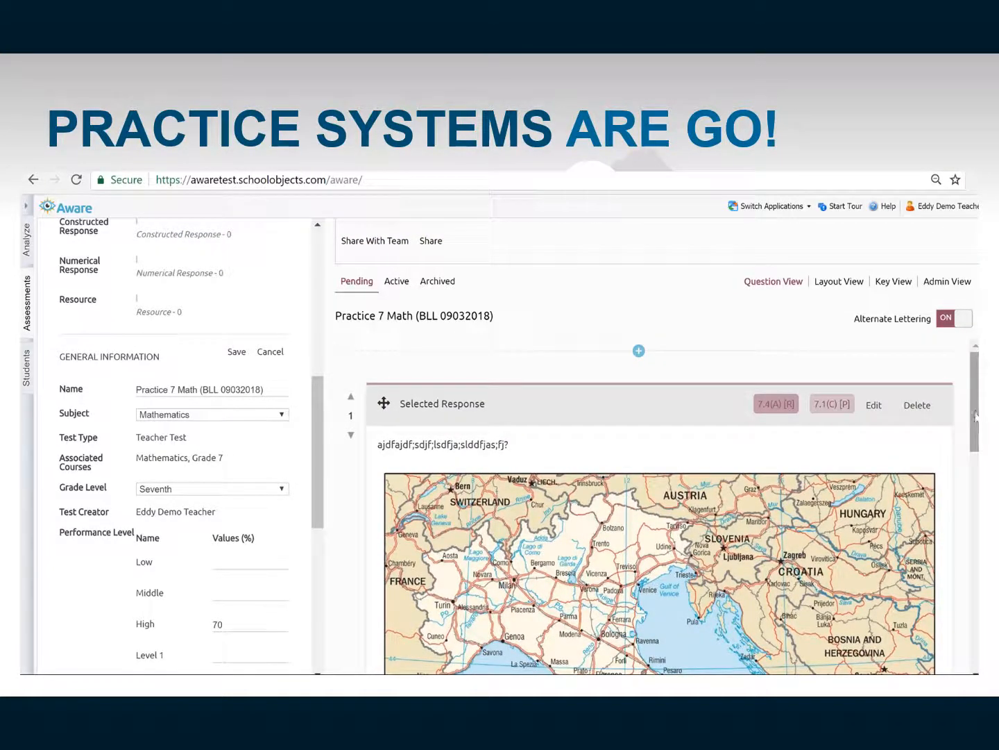
Step: Start adding an item below the first question by searching the item bank
scroll(975, 417, down, 1)
scroll(965, 658, down, 10)
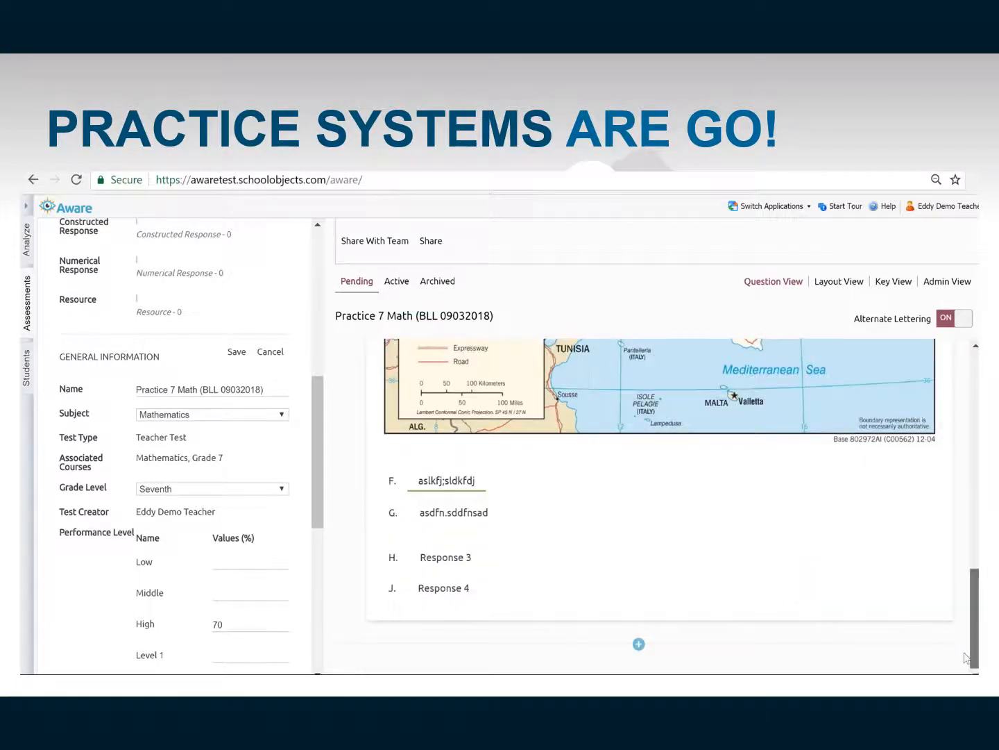
click(640, 644)
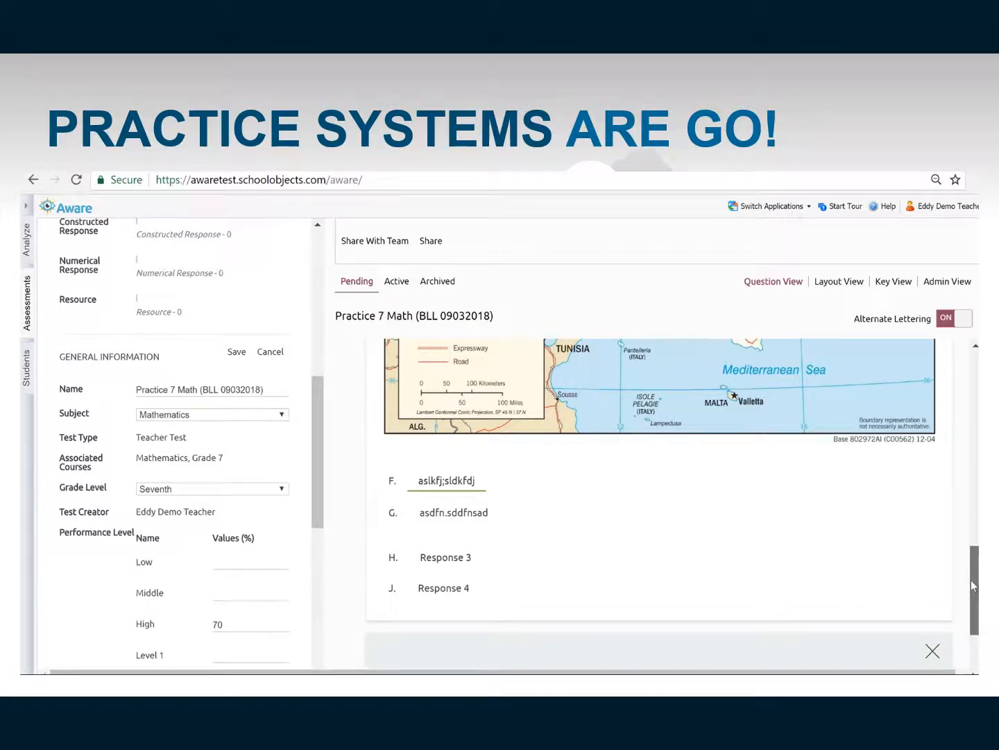
drag(972, 580, 976, 649)
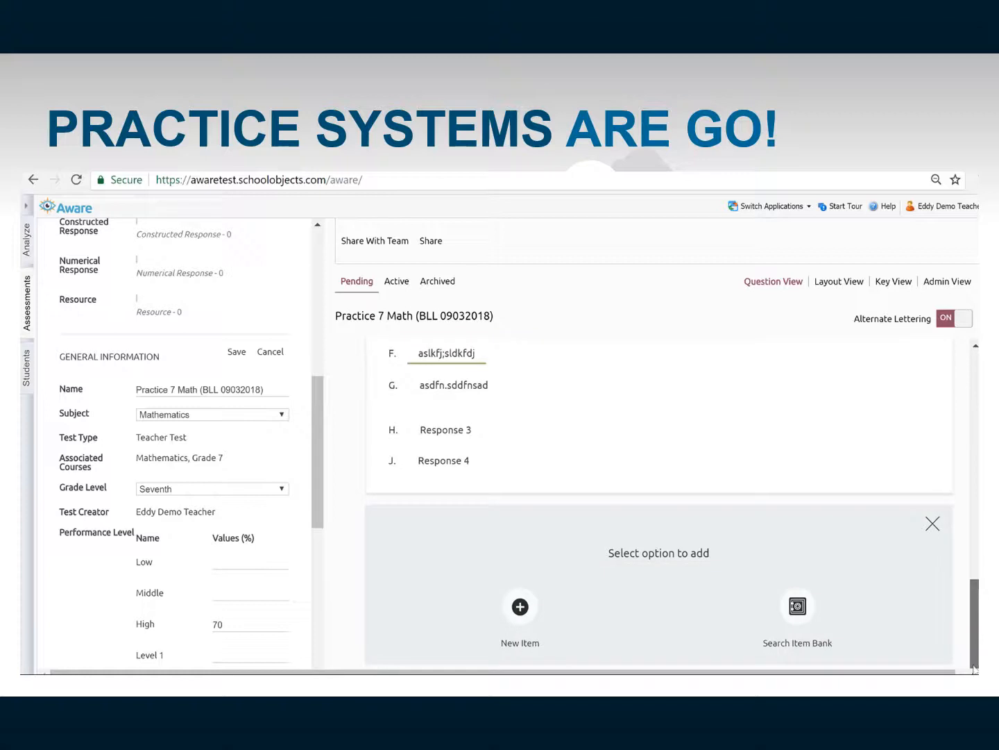
click(796, 607)
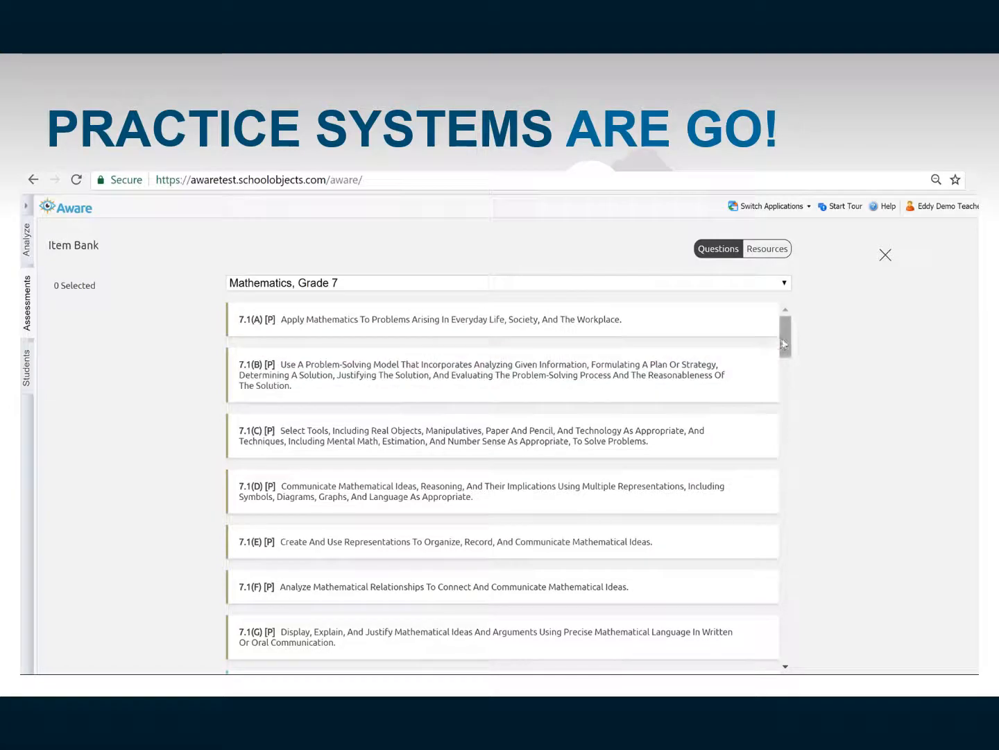
Step: Look at the item bank questions for standard 7.4(E) [S] and return to the Mathematics, Grade 7 standards list
drag(782, 347, 786, 391)
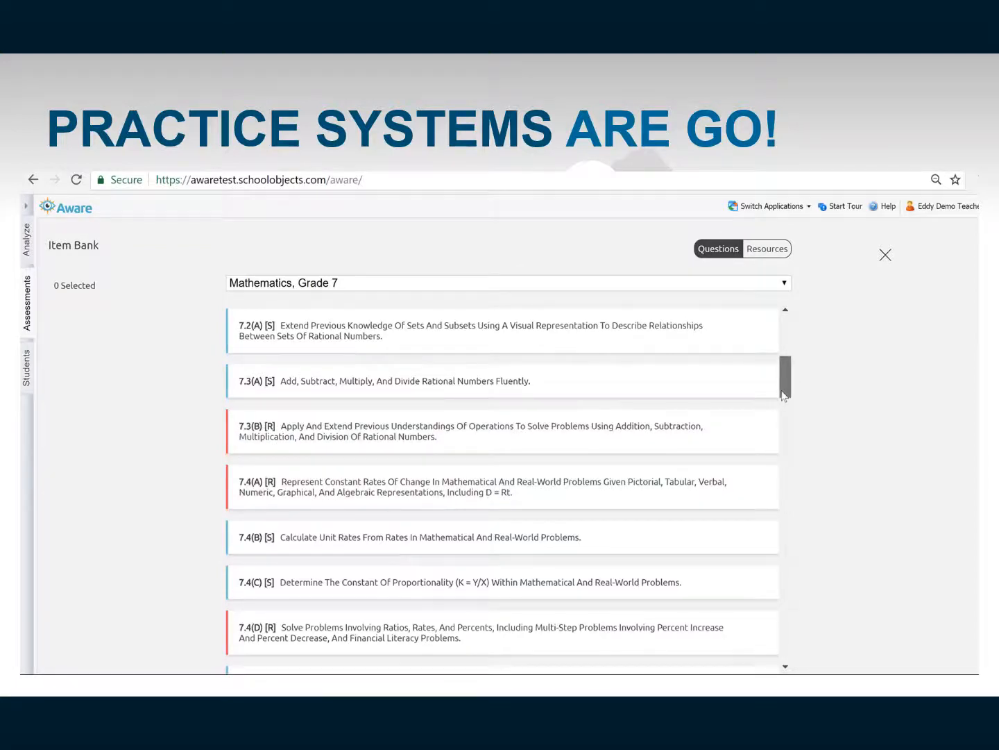
drag(783, 396, 784, 413)
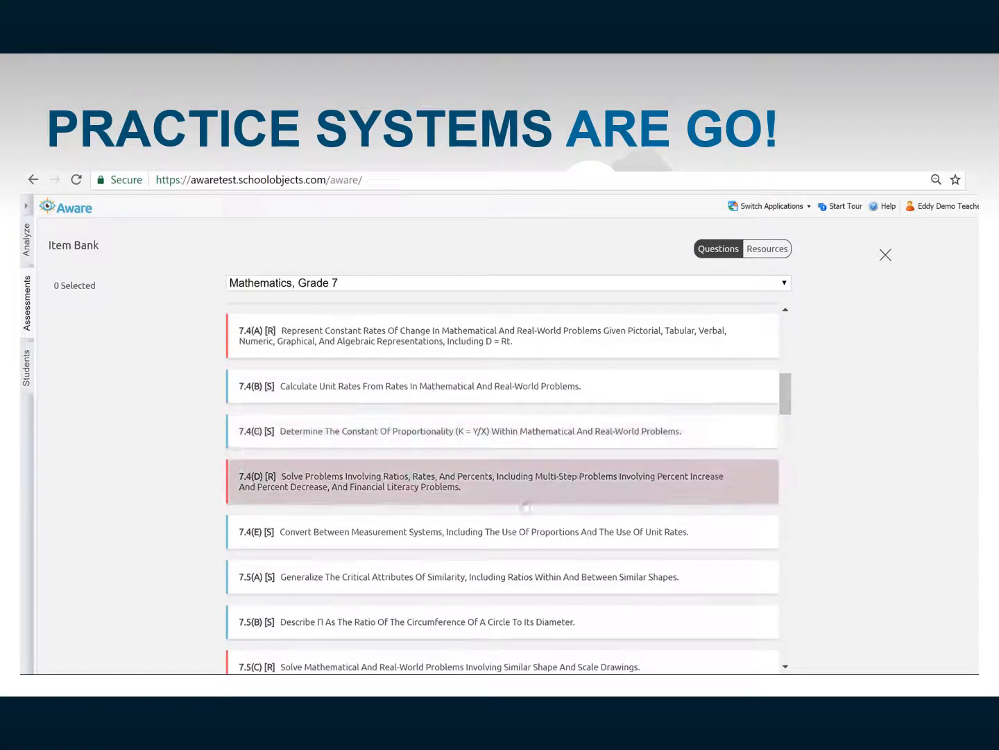
click(499, 533)
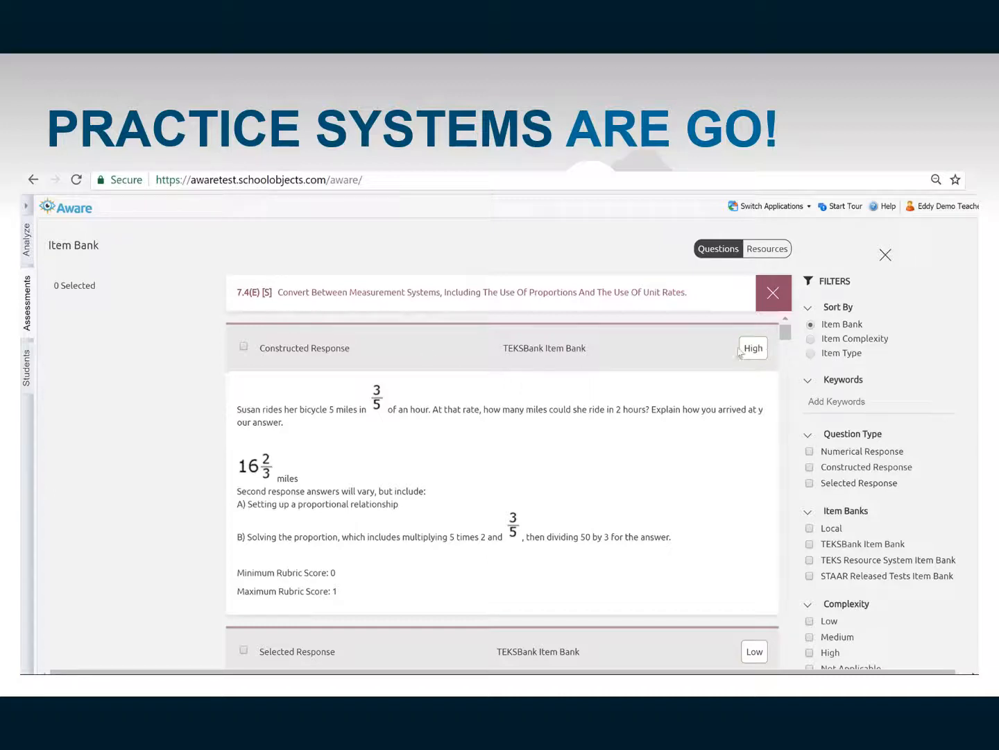
mouse_move(785, 340)
mouse_down()
mouse_move(787, 362)
mouse_move(785, 331)
mouse_up()
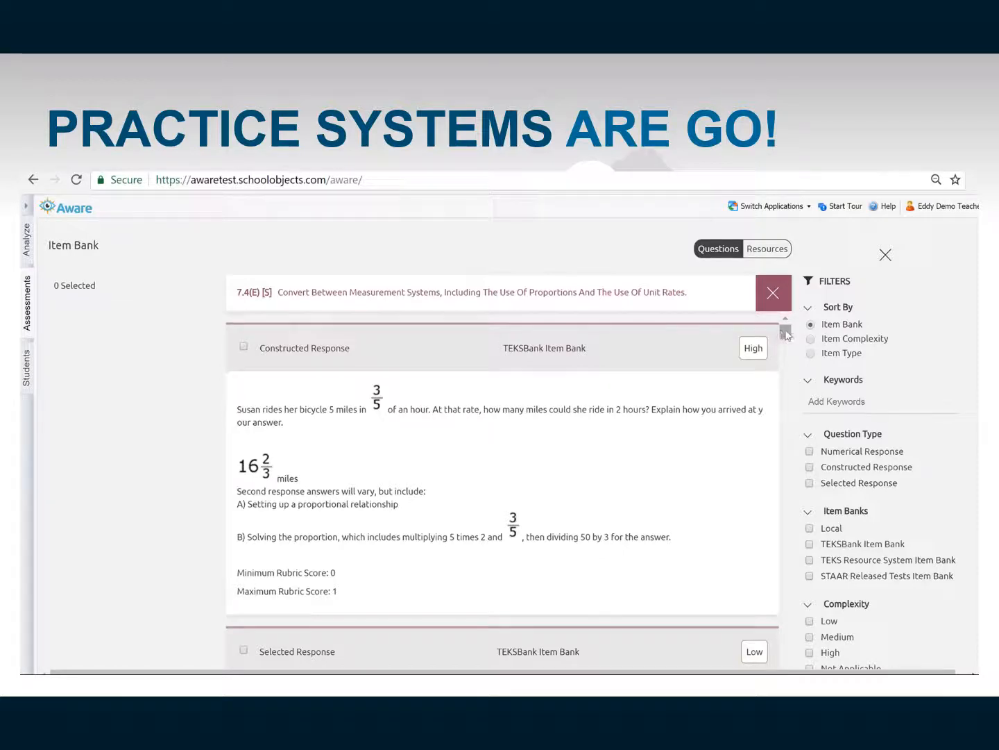
mouse_move(789, 336)
mouse_down()
mouse_move(799, 399)
mouse_move(793, 430)
mouse_move(776, 331)
mouse_up()
click(773, 292)
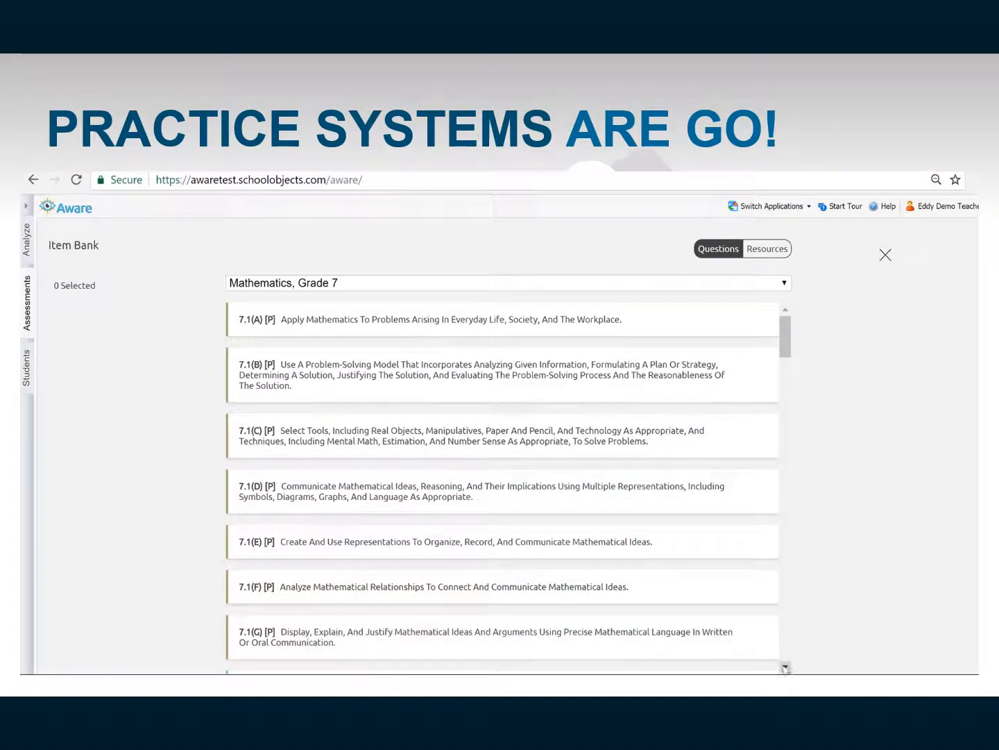
Step: Under standard 7.4(B) [S], select the low-complexity selected-response question about the approximate cost per frozen fish stick
scroll(786, 668, down, 5)
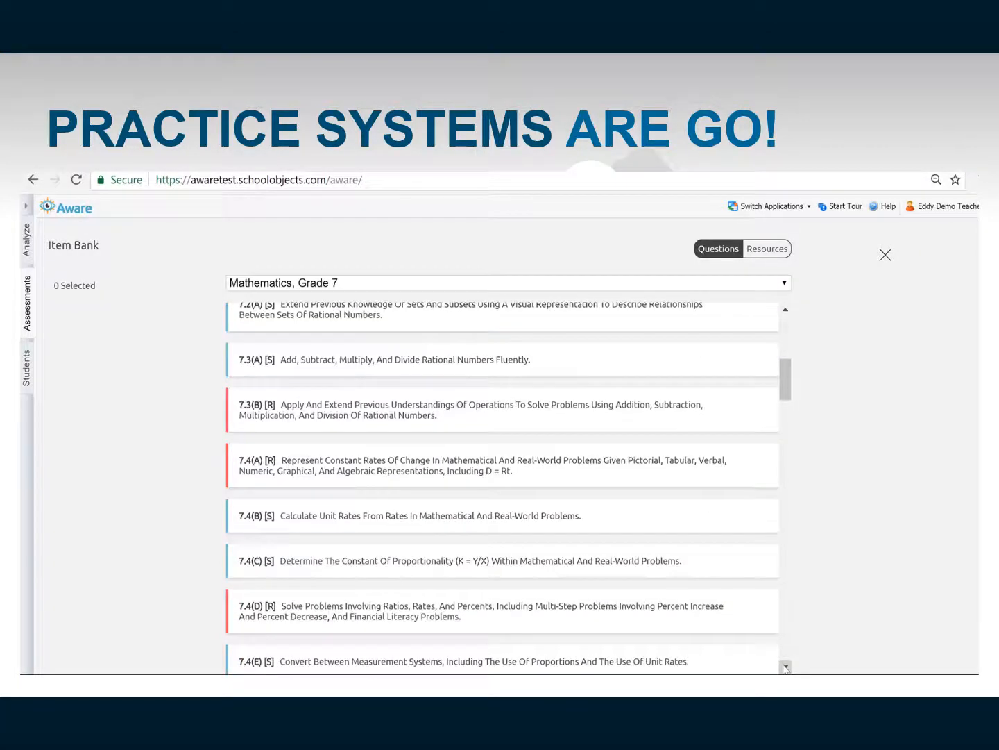
click(455, 517)
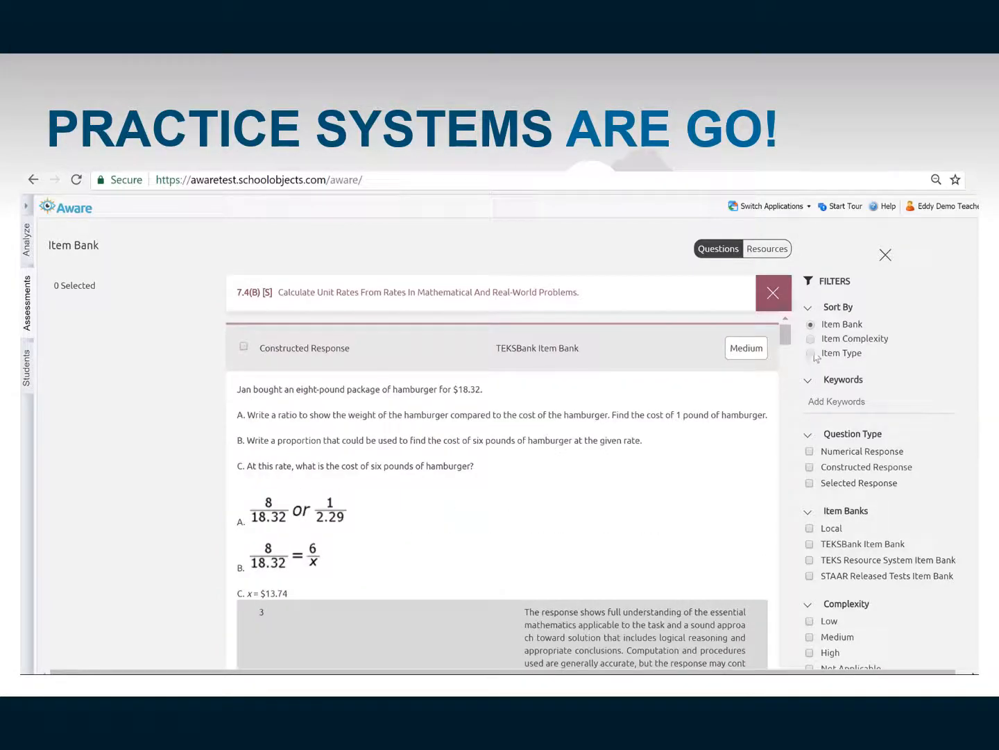
scroll(786, 335, down, 8)
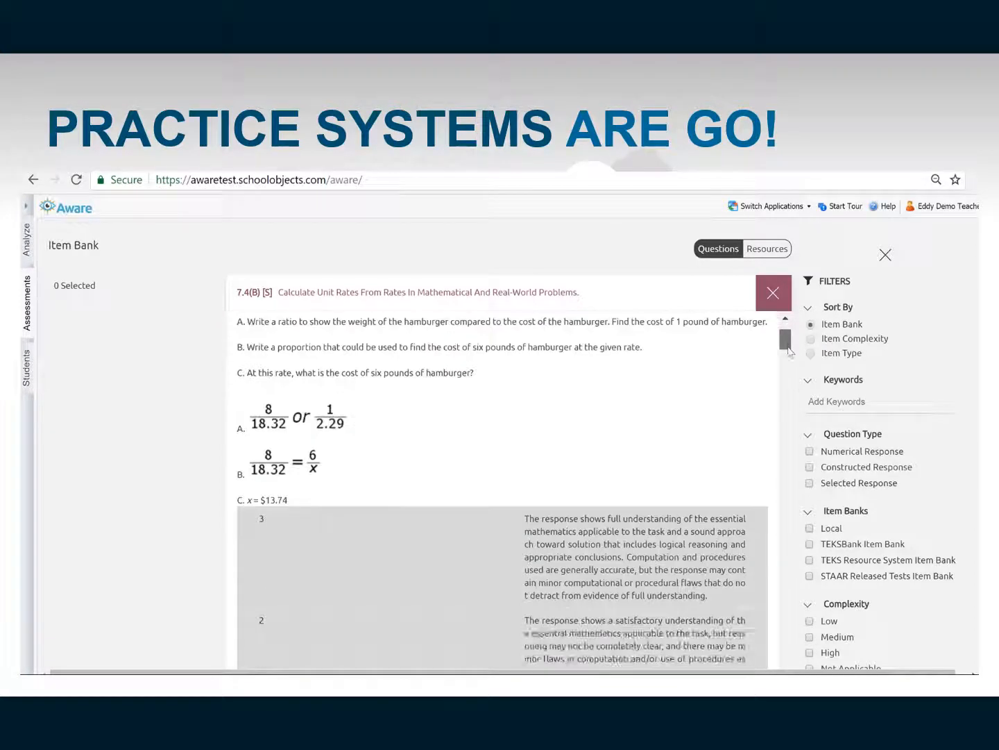
scroll(797, 396, down, 10)
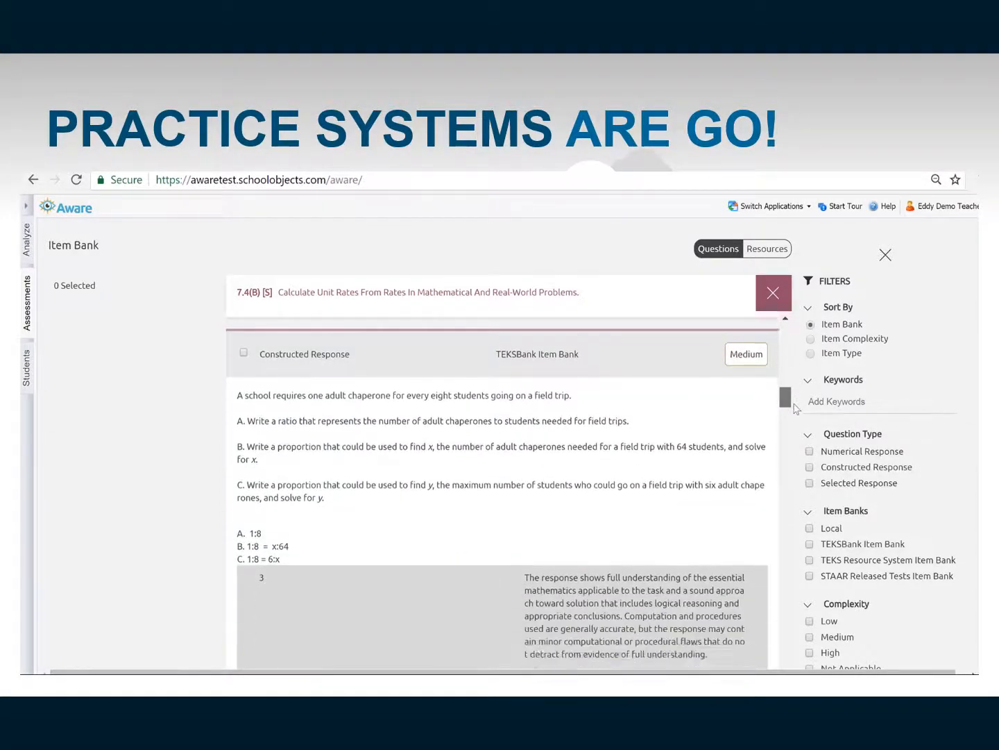
scroll(795, 426, down, 5)
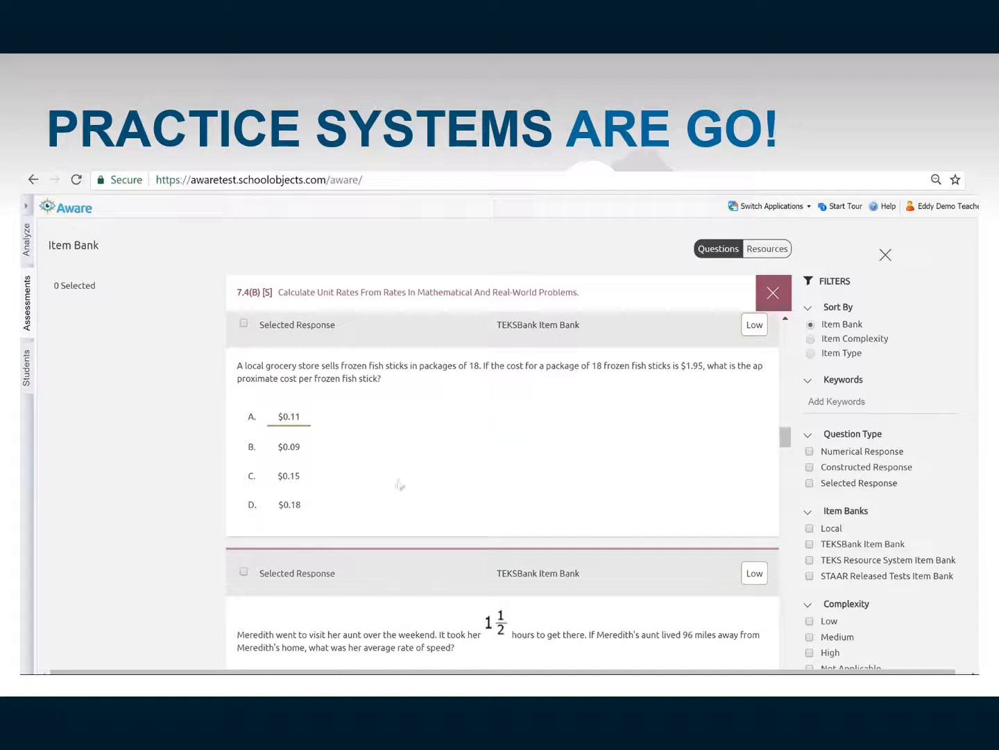
click(244, 323)
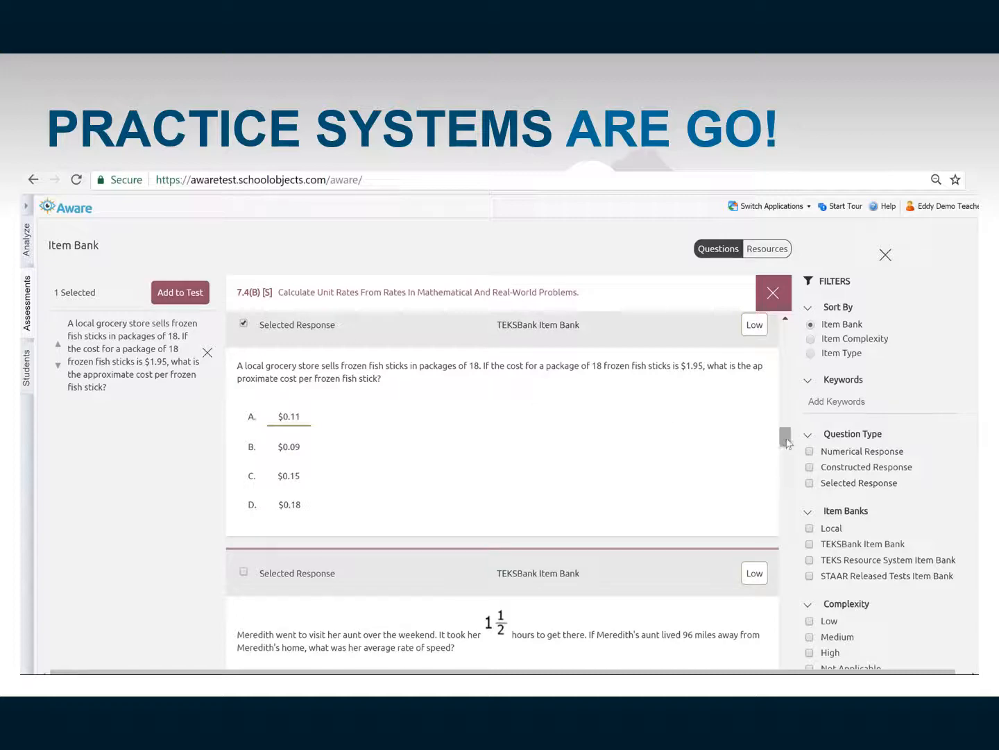
Step: Select the numerical-response question about average speed on a 3-day trip and add both selected questions to the test
drag(787, 443, 800, 546)
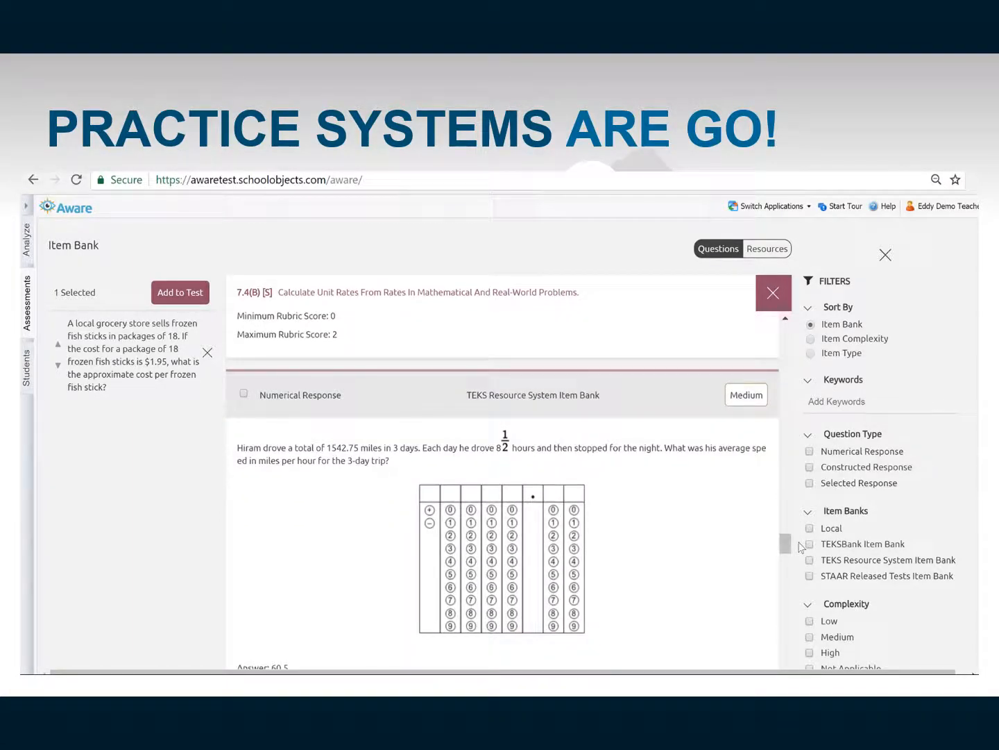
click(243, 395)
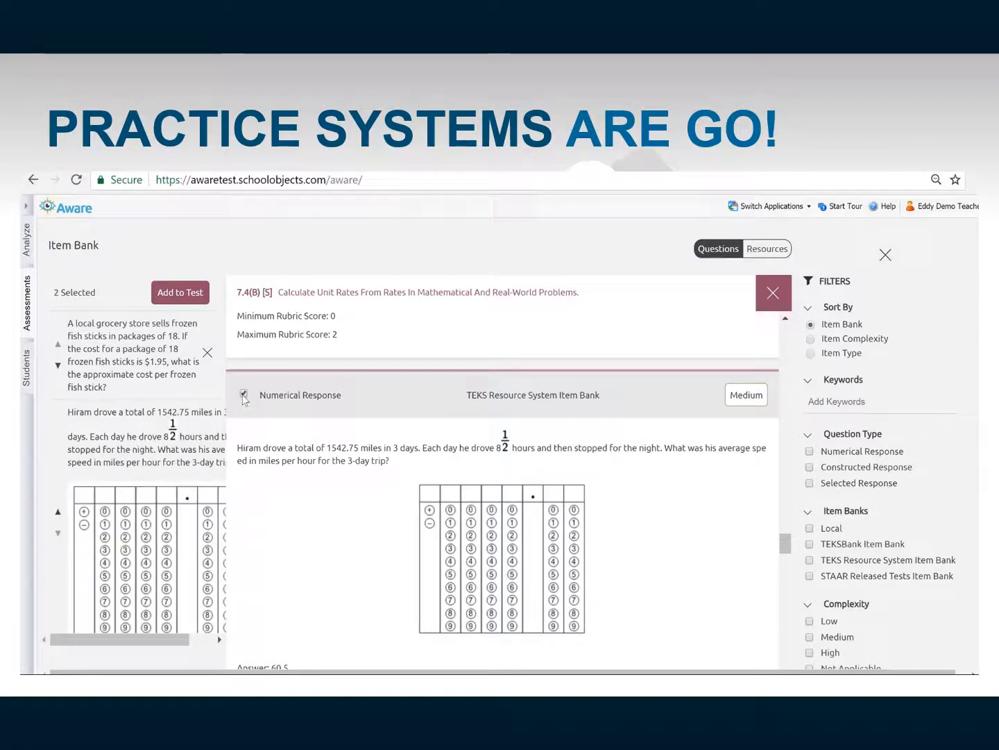
click(173, 293)
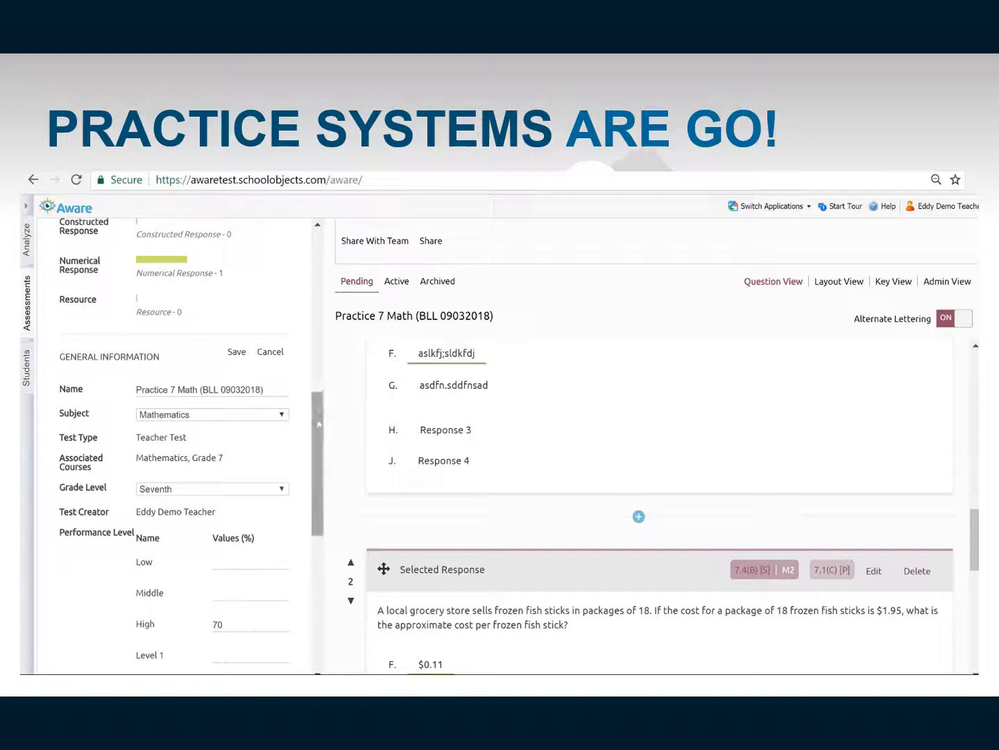
Step: Review the test's summary of complexity, standards and question types, as well as the newly added questions
drag(317, 418, 333, 254)
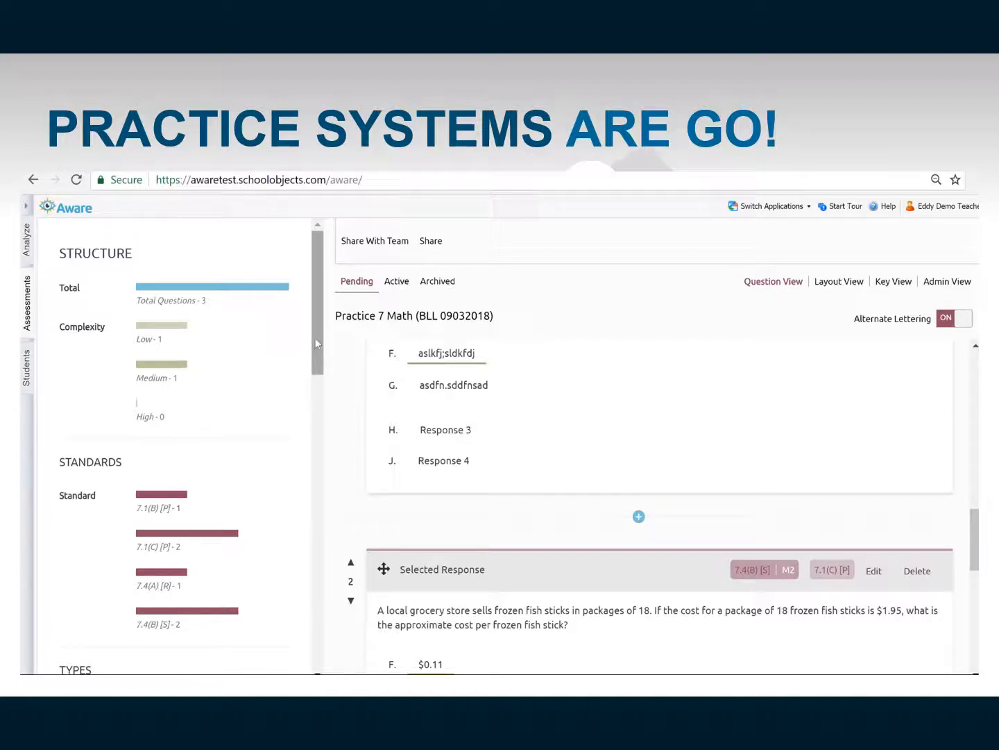
drag(314, 337, 306, 382)
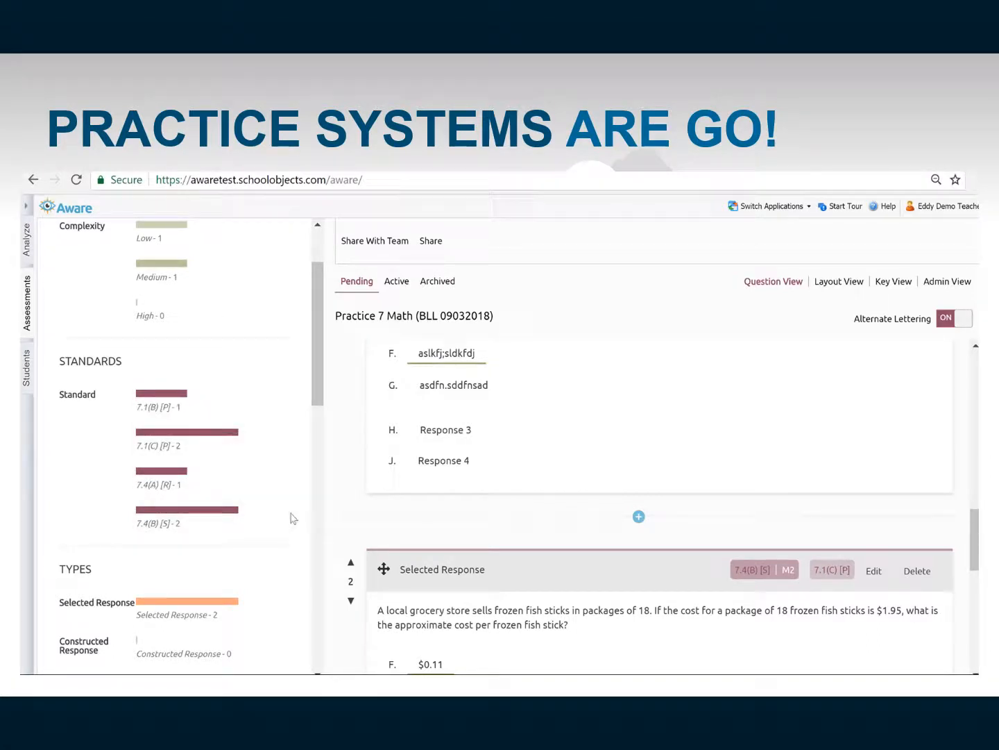
drag(319, 404, 324, 480)
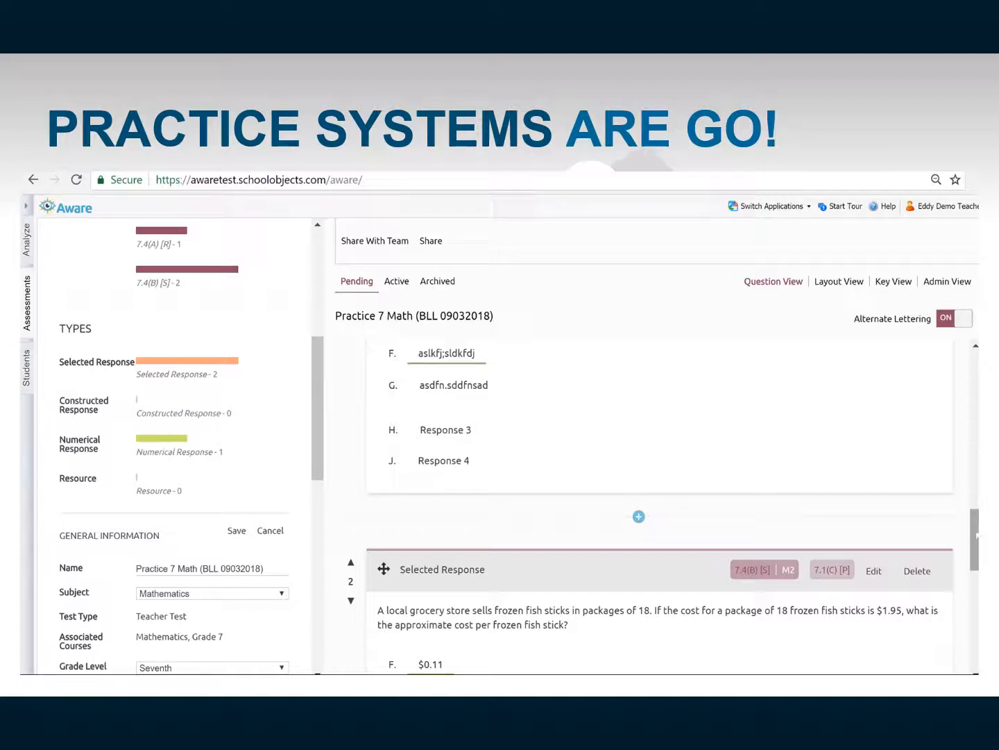
mouse_move(975, 522)
mouse_down()
mouse_move(946, 368)
mouse_move(975, 520)
mouse_move(975, 592)
mouse_move(975, 521)
mouse_move(975, 539)
mouse_up()
drag(978, 538, 978, 637)
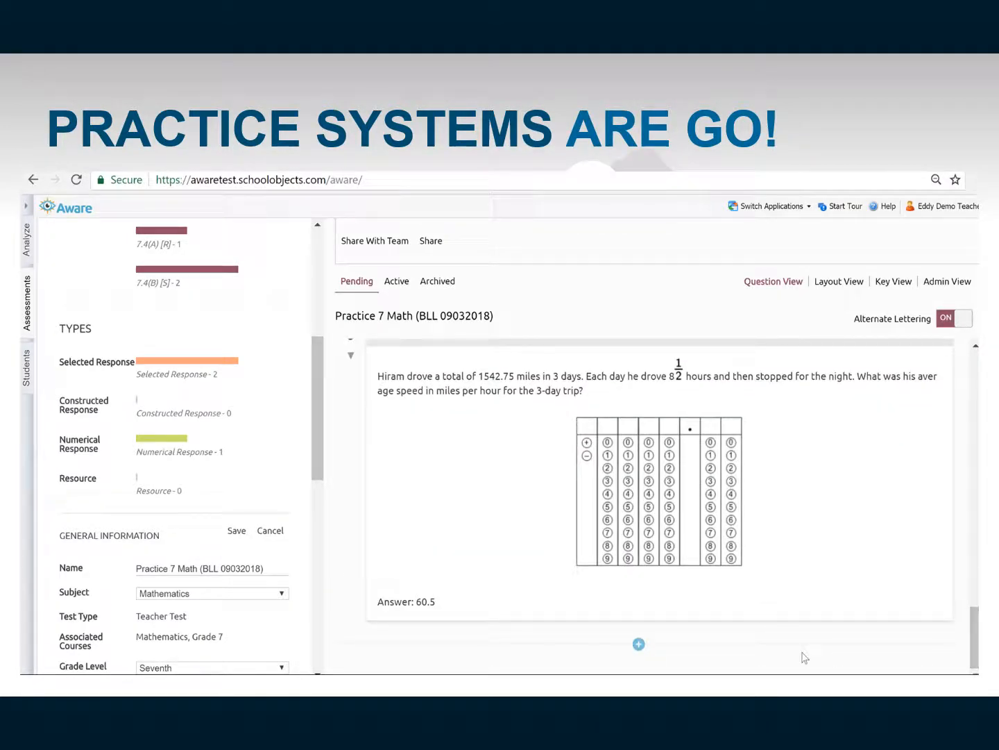
Step: Open the item bank search below the last question and check which courses it offers
click(640, 645)
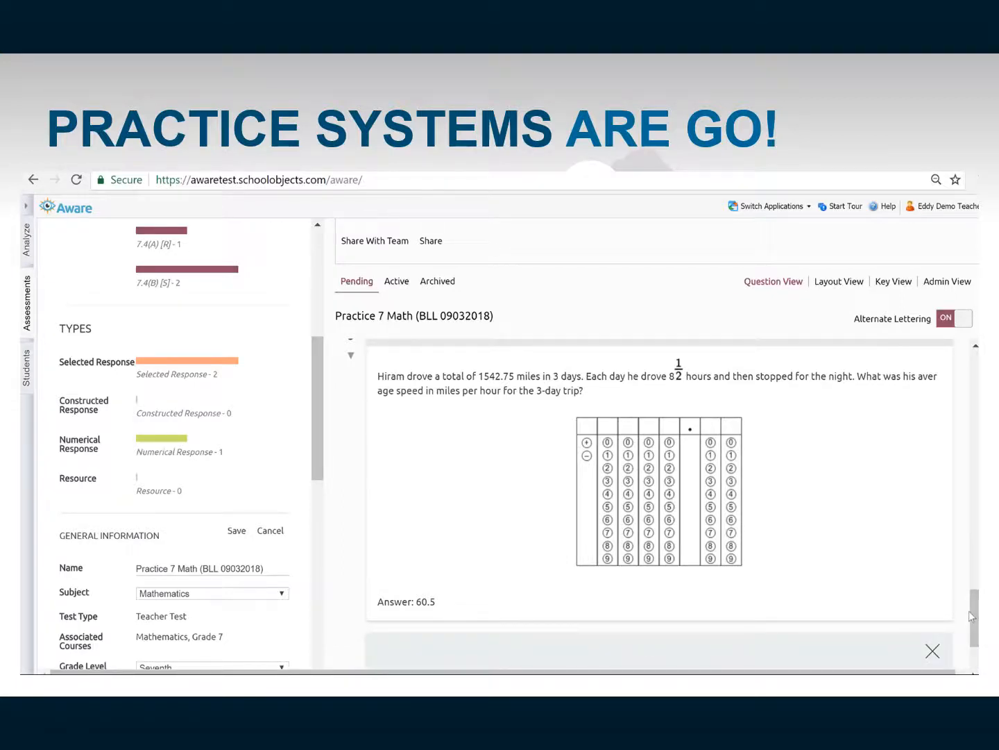
scroll(972, 616, down, 2)
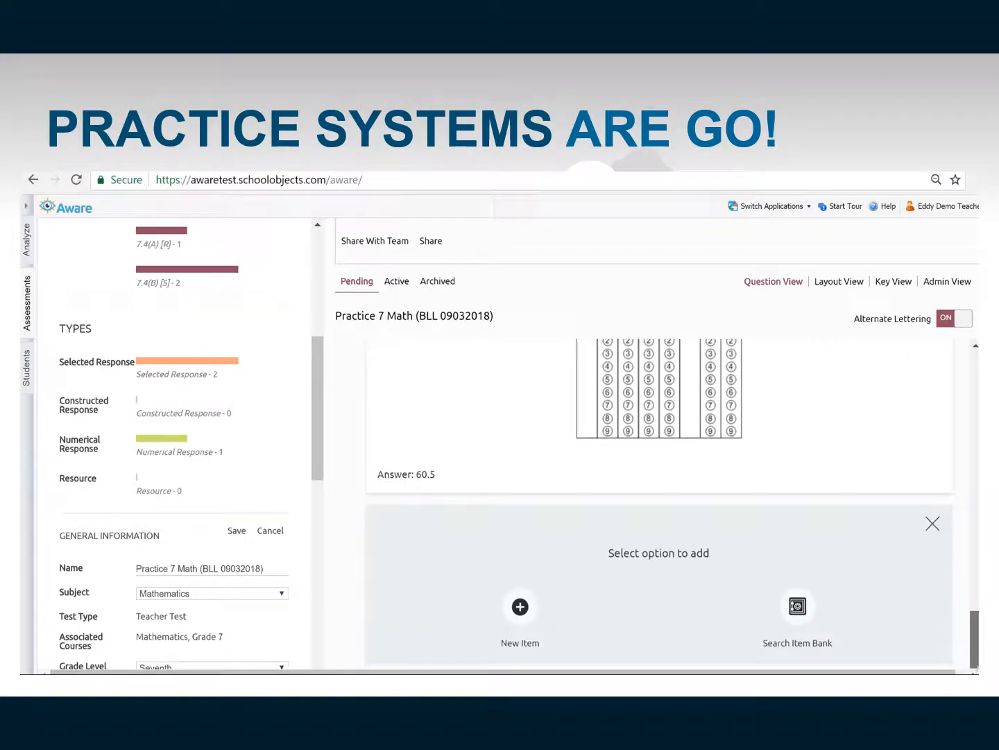
click(797, 611)
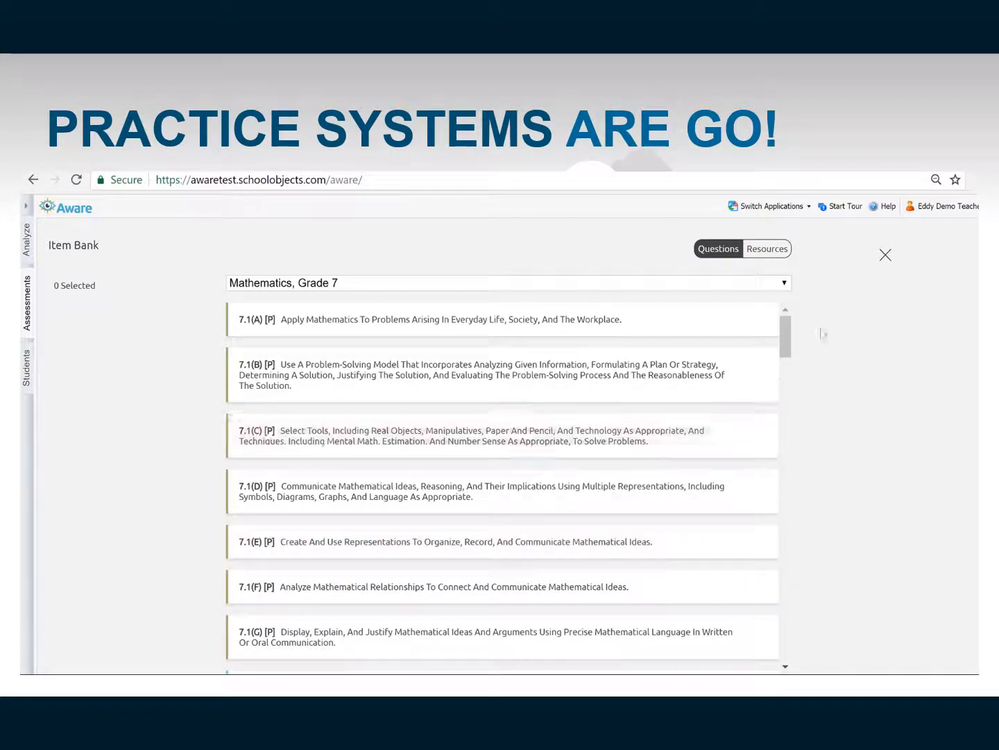
click(785, 283)
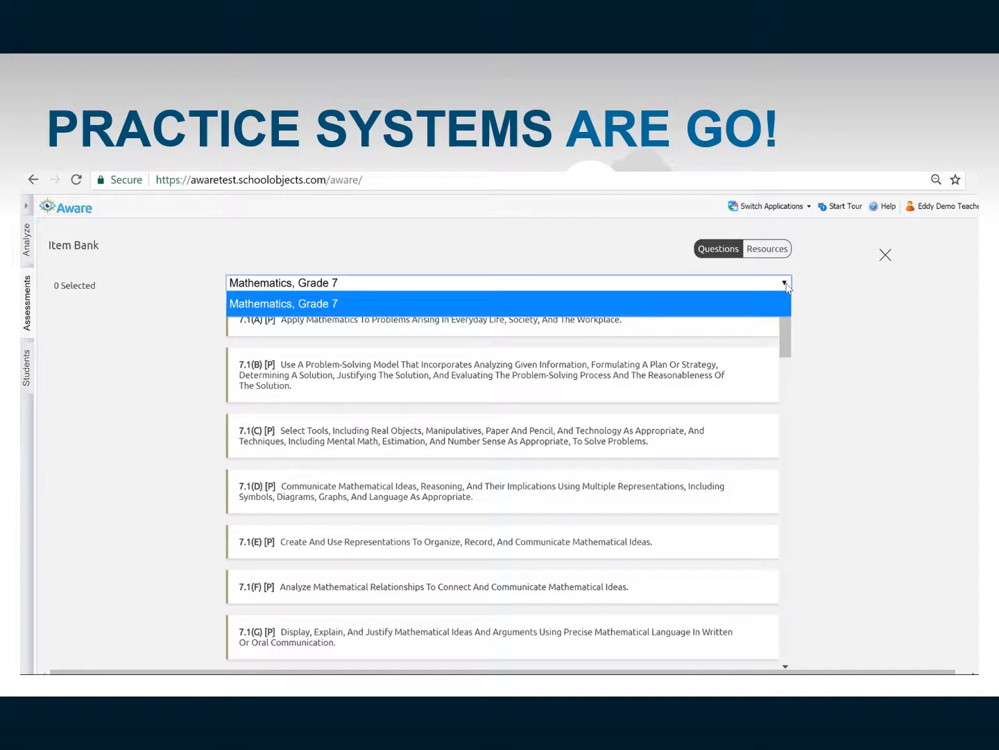
click(786, 286)
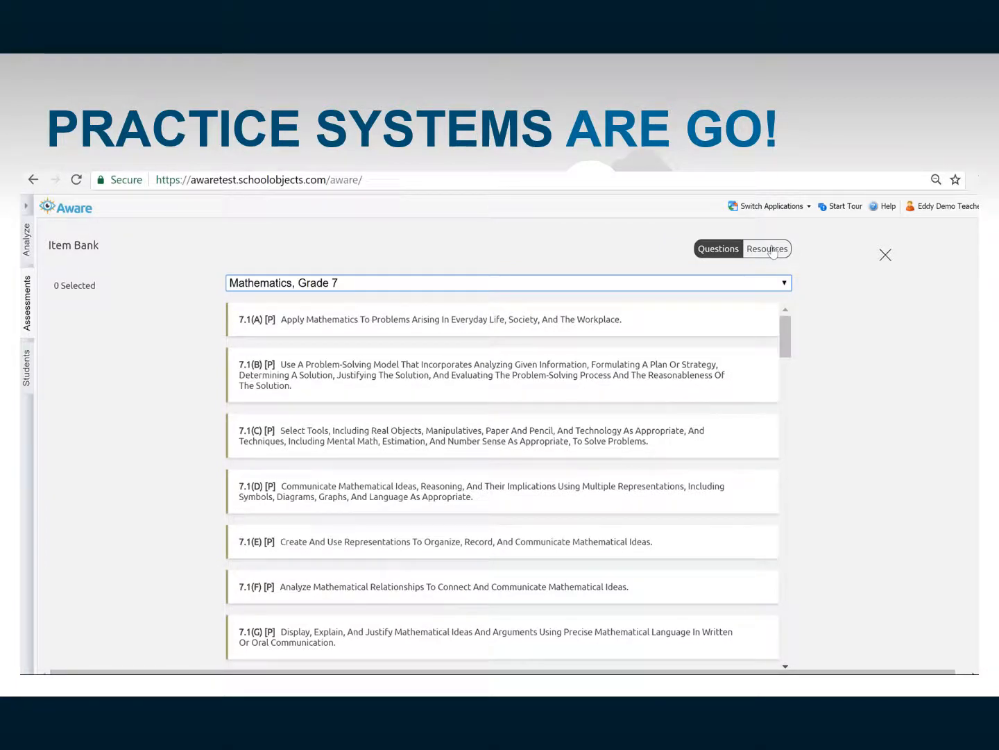
Step: Expand the navigation pane and open the pending sixth-grade ELA teacher test "ESC 11 Demo Test for Demo"
click(28, 208)
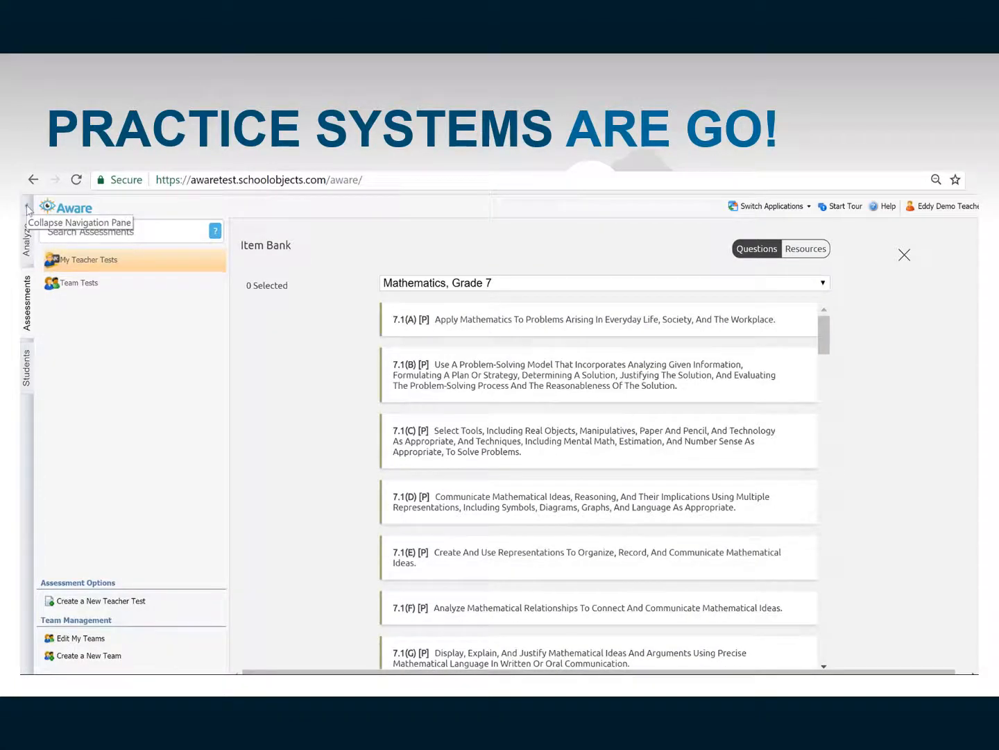
click(99, 261)
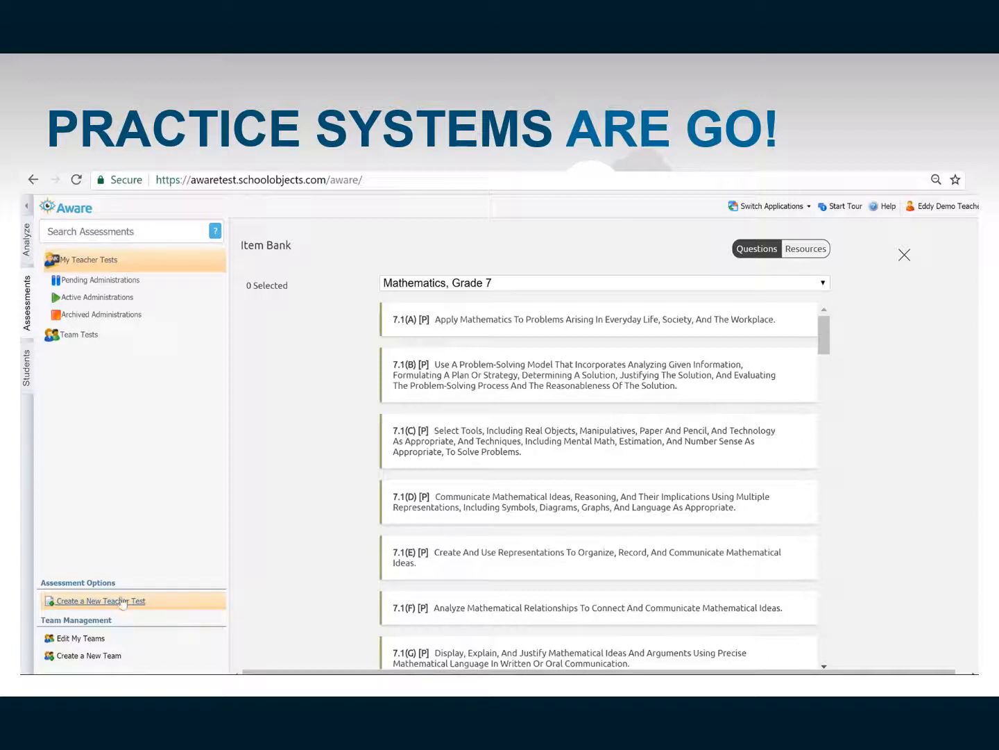
click(121, 279)
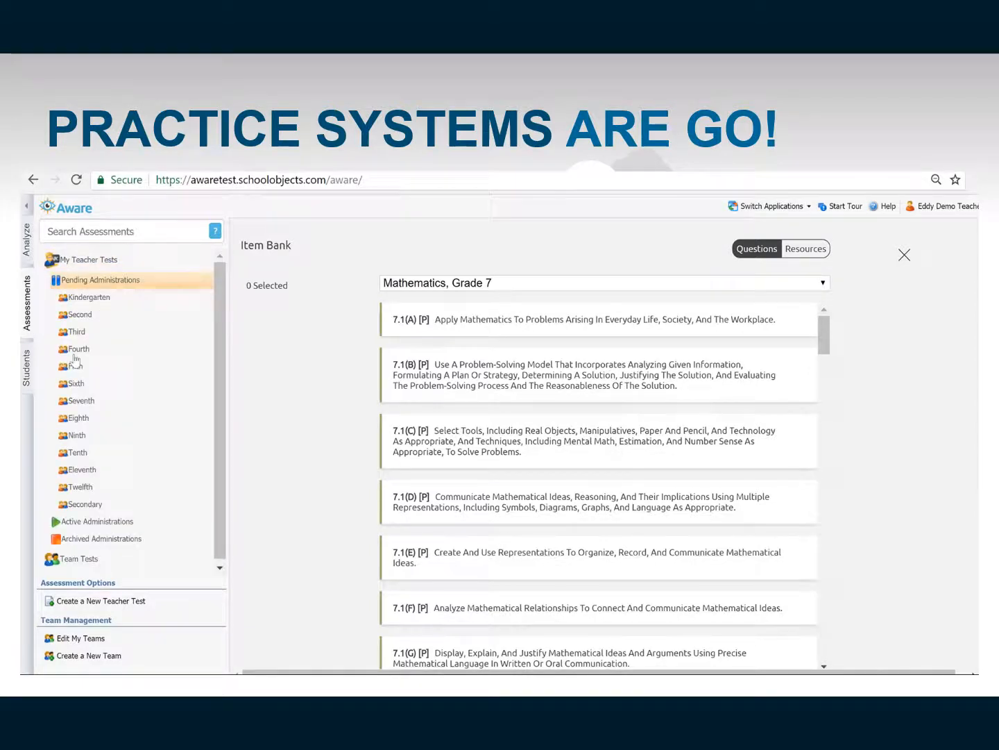
click(77, 436)
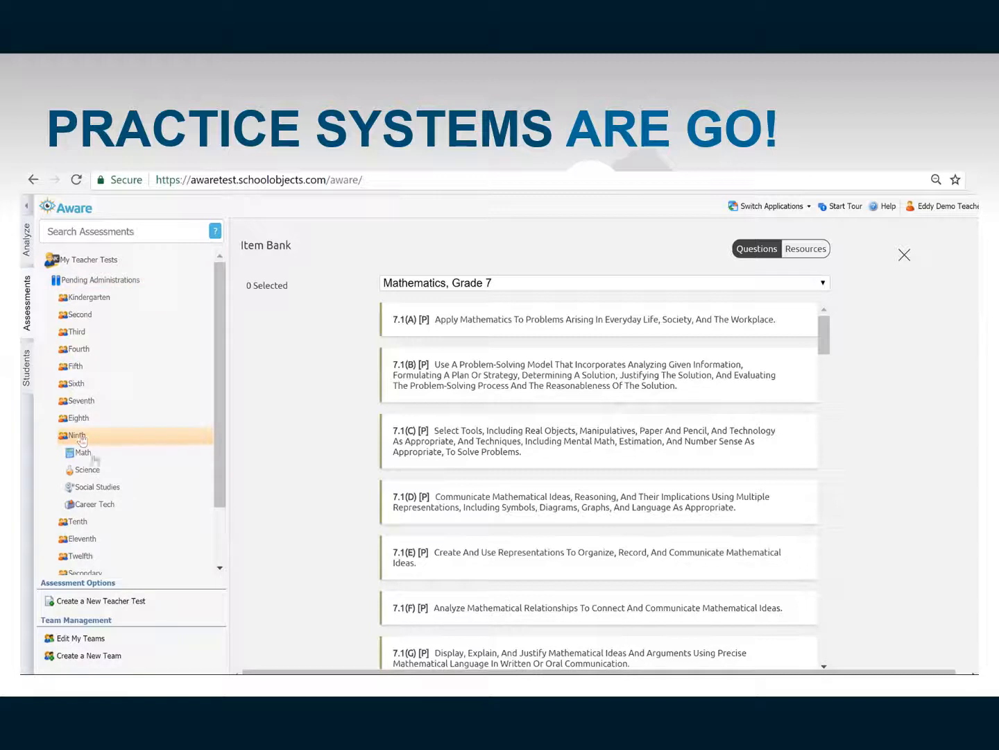
click(85, 419)
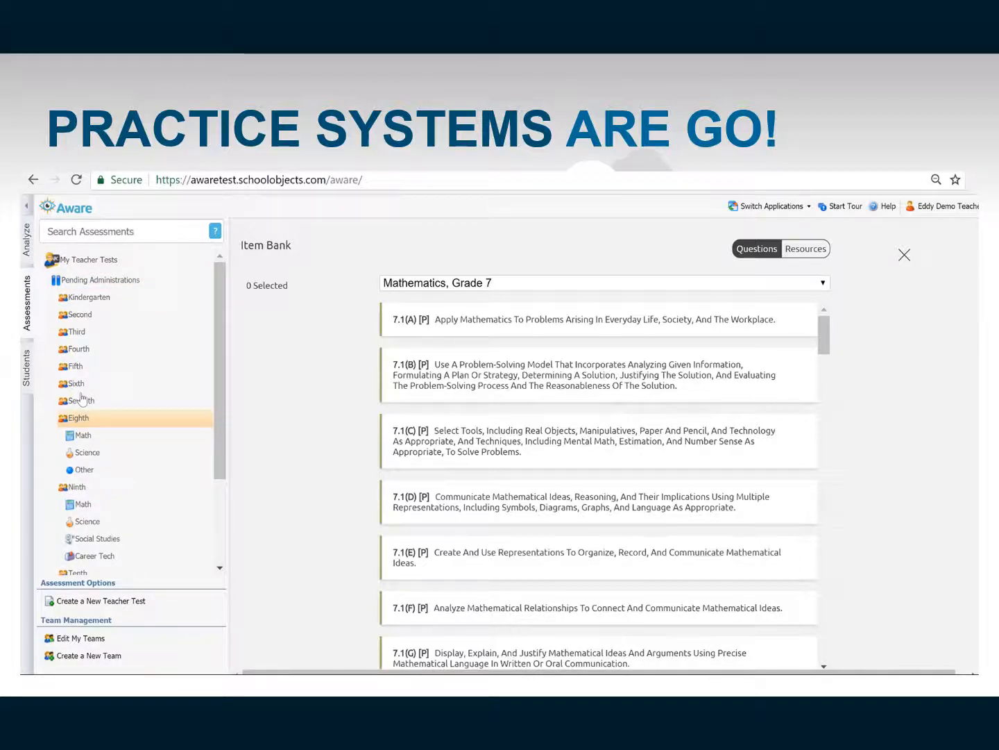
click(82, 400)
click(77, 384)
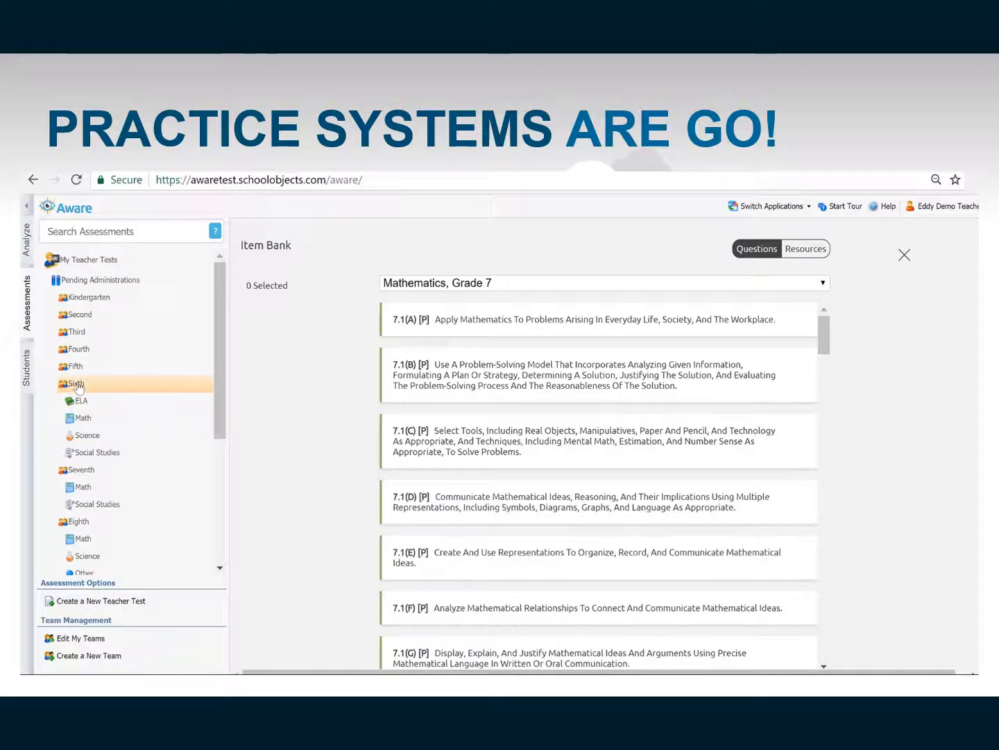
click(79, 402)
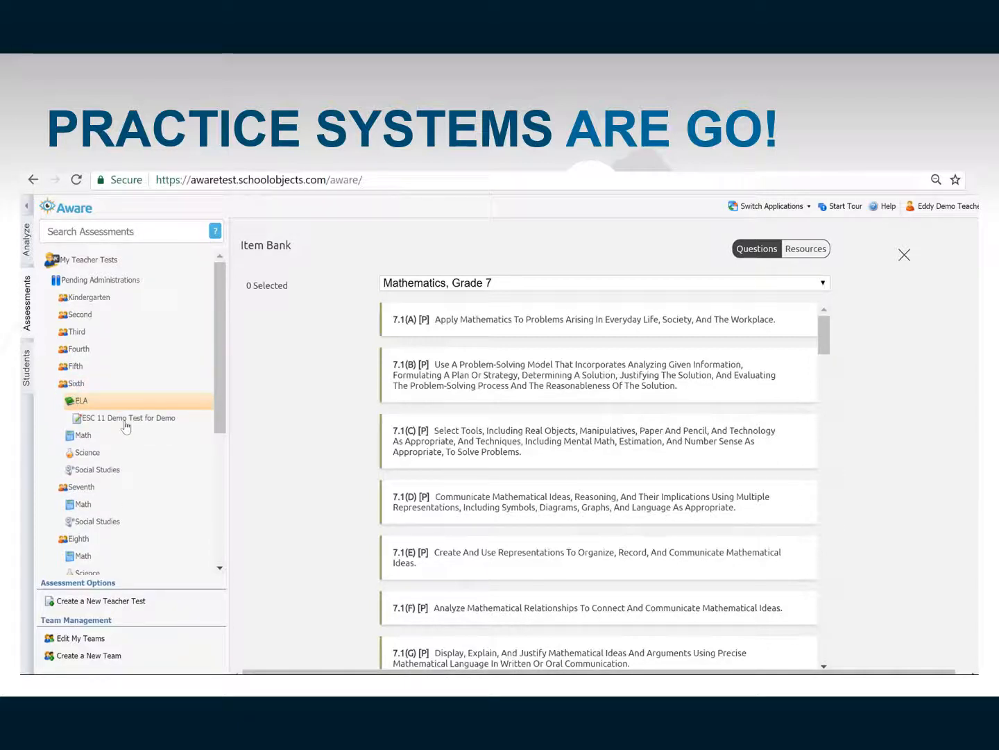
click(126, 424)
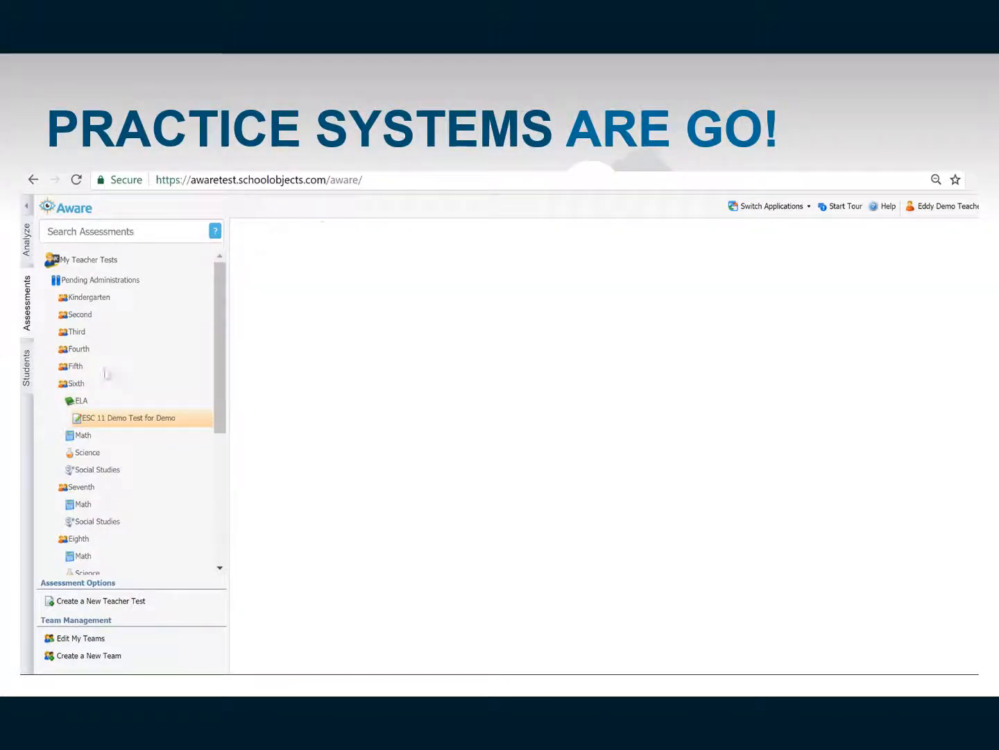
Step: Open the pending fifth-grade ELA teacher test "Practice" and collapse the navigation pane
double_click(81, 348)
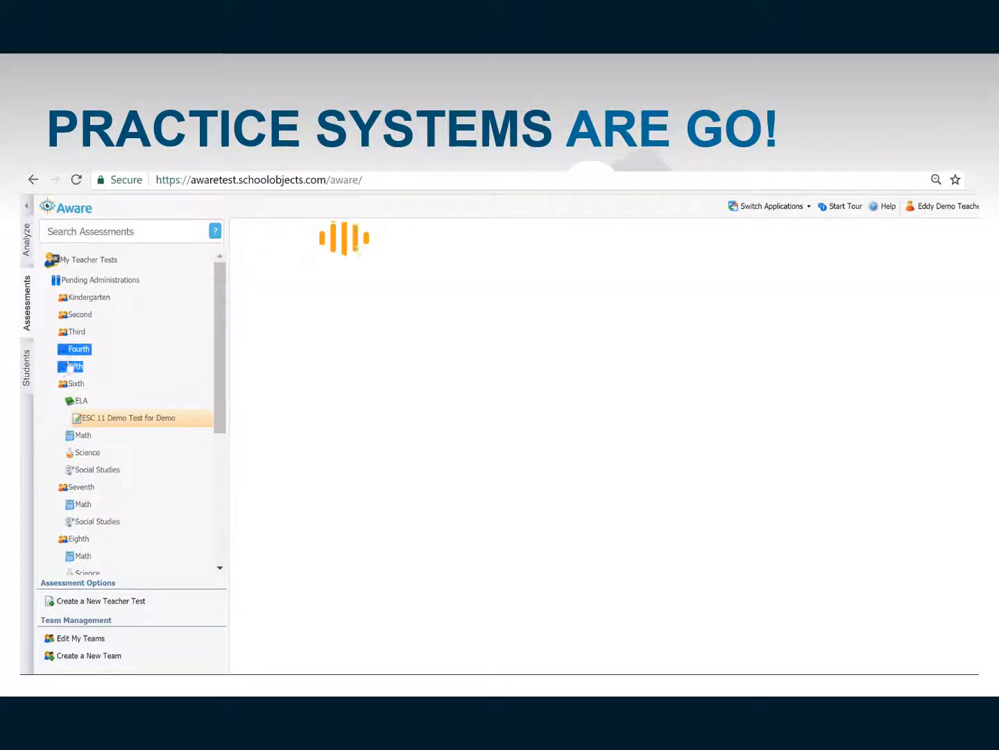
click(72, 366)
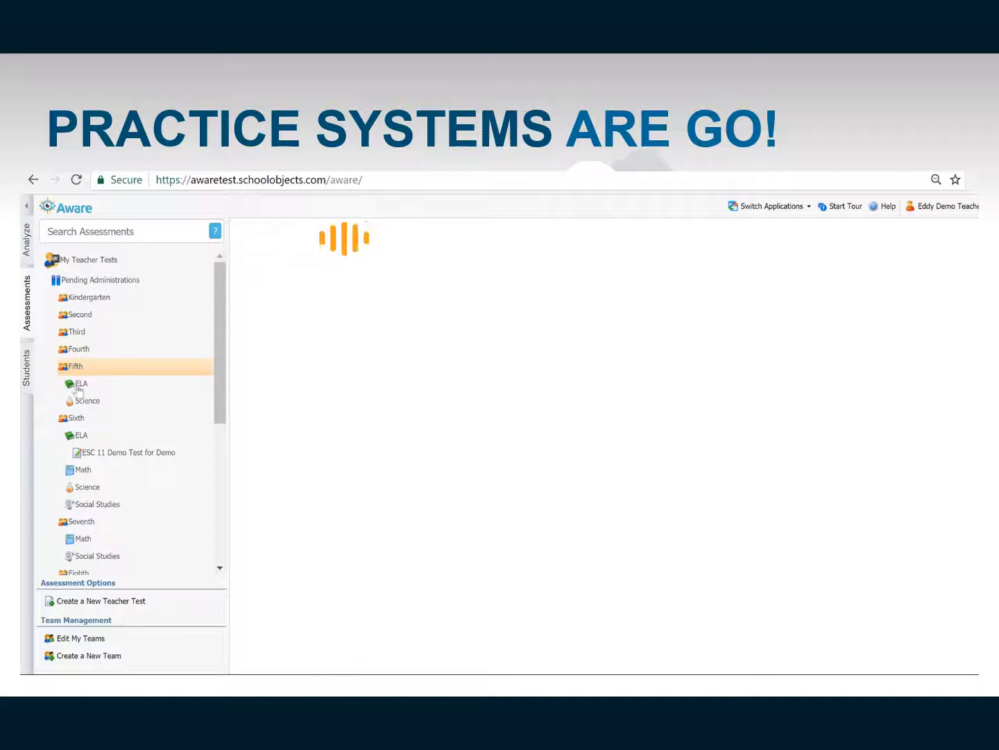
click(80, 385)
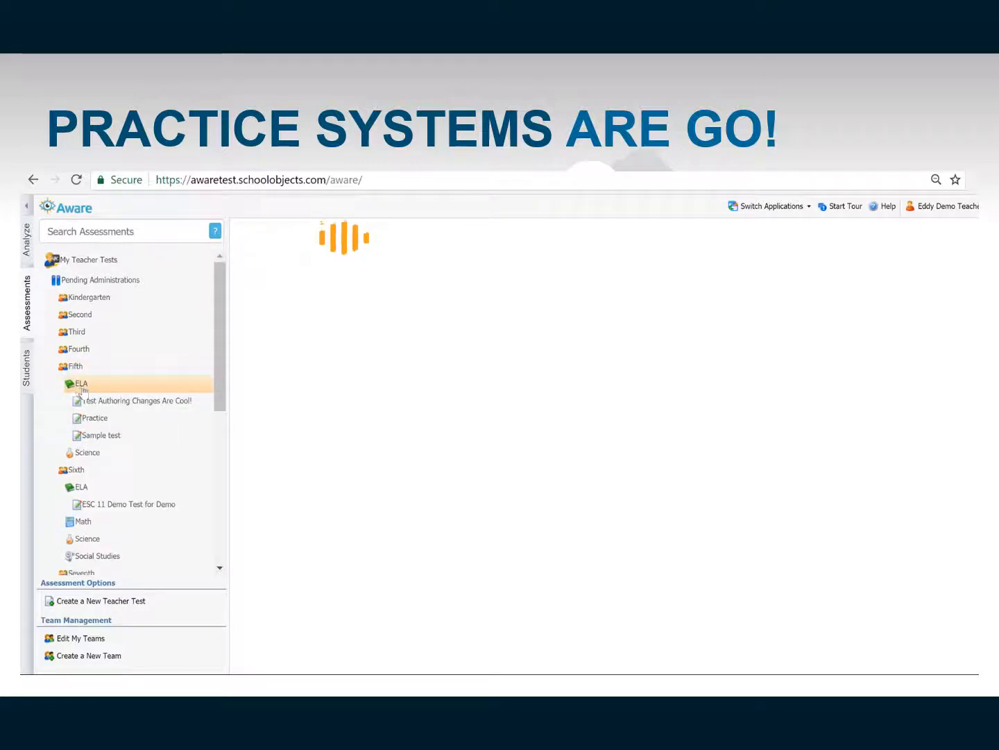
click(100, 420)
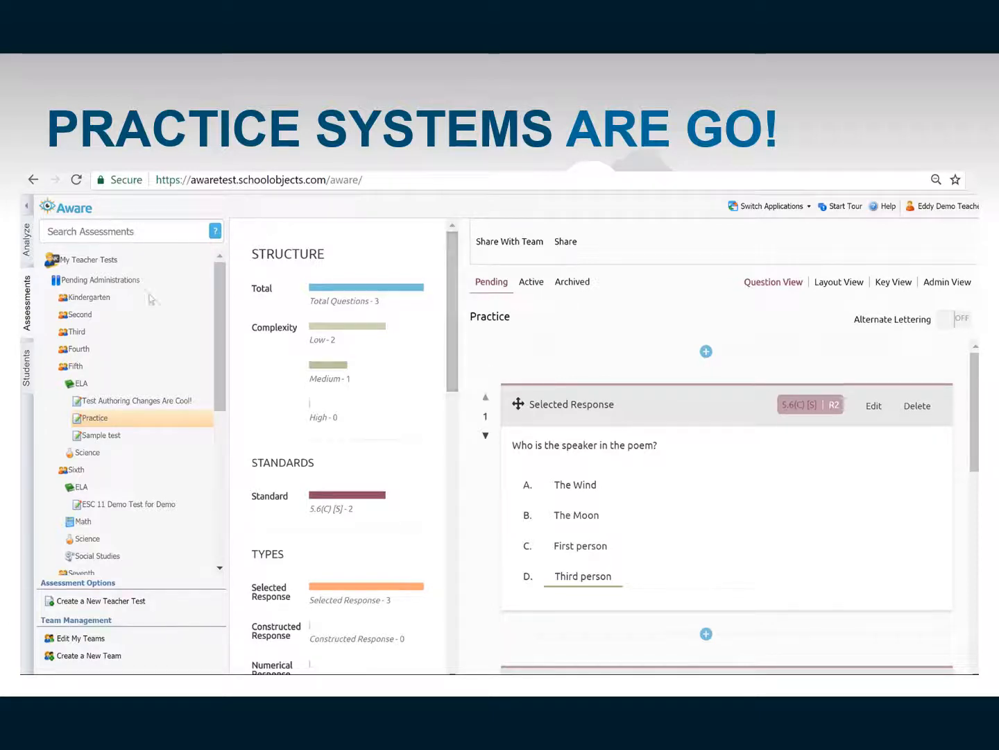
click(28, 207)
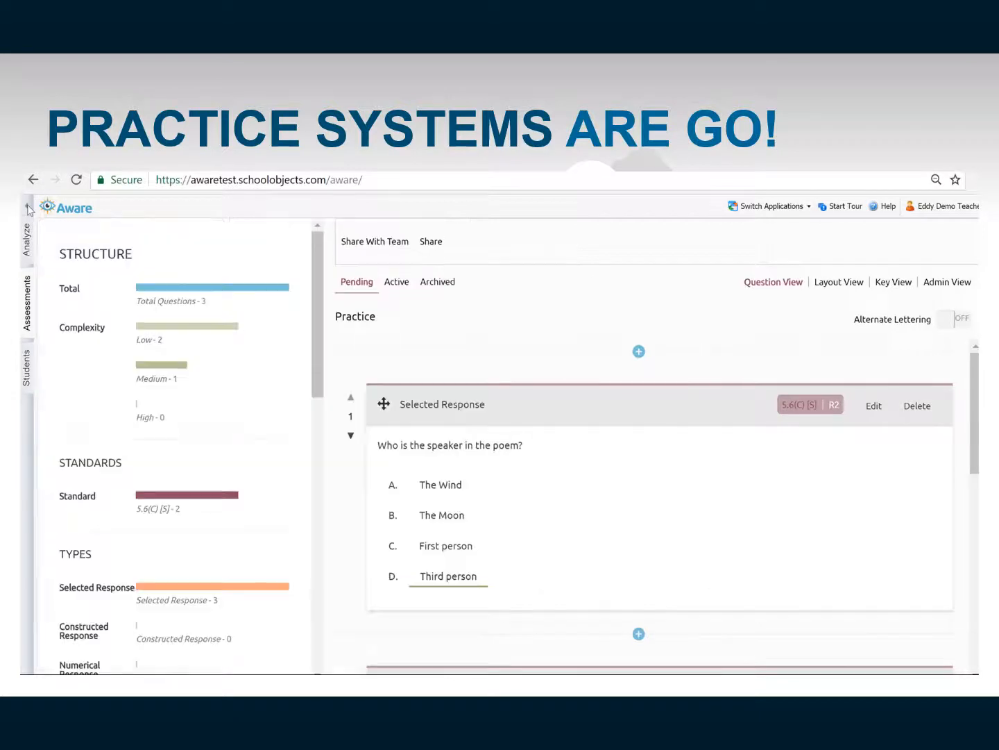
Step: Review the test's structure and general information, and open the item bank's resources for adding content below the last question
drag(313, 284, 313, 440)
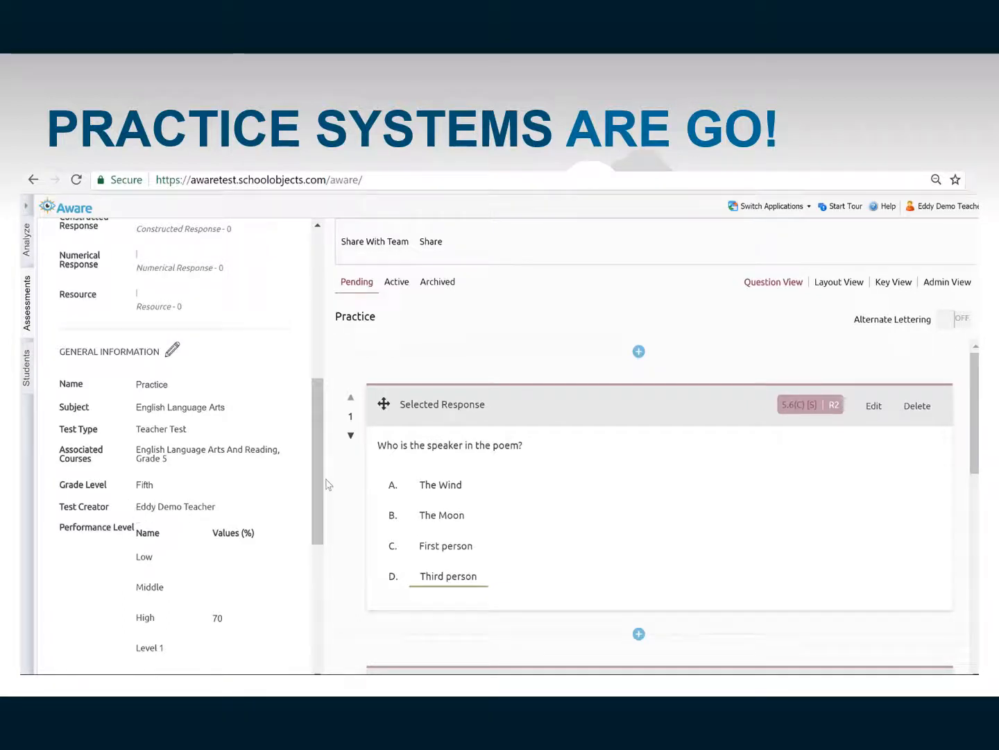
drag(322, 481, 292, 299)
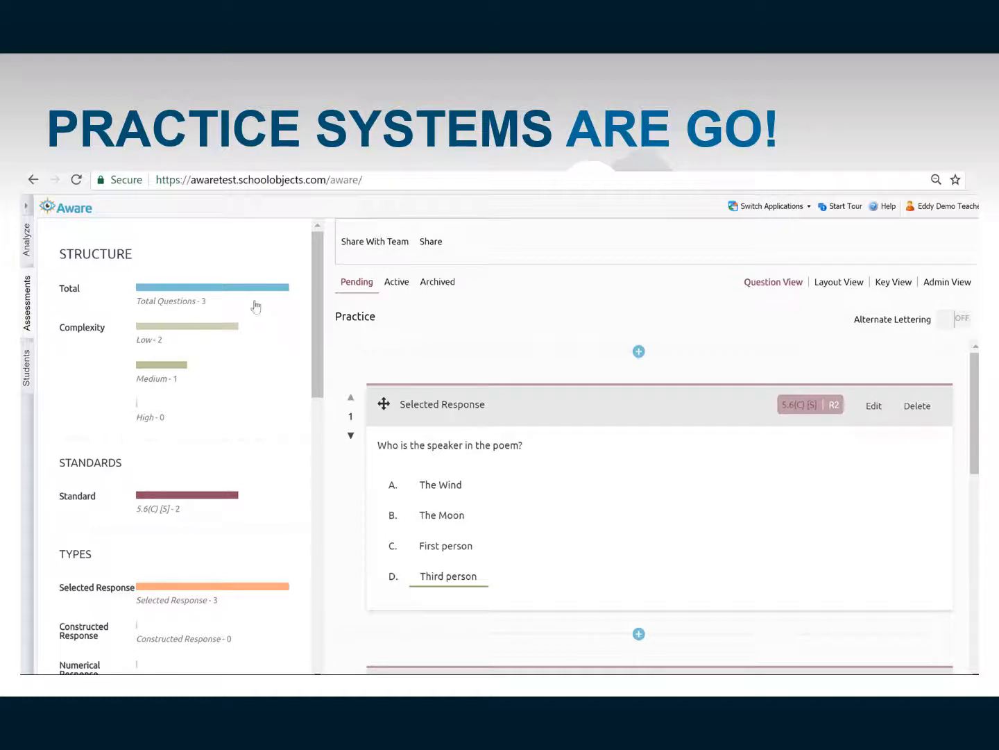
drag(321, 366, 325, 482)
scroll(313, 479, down, 2)
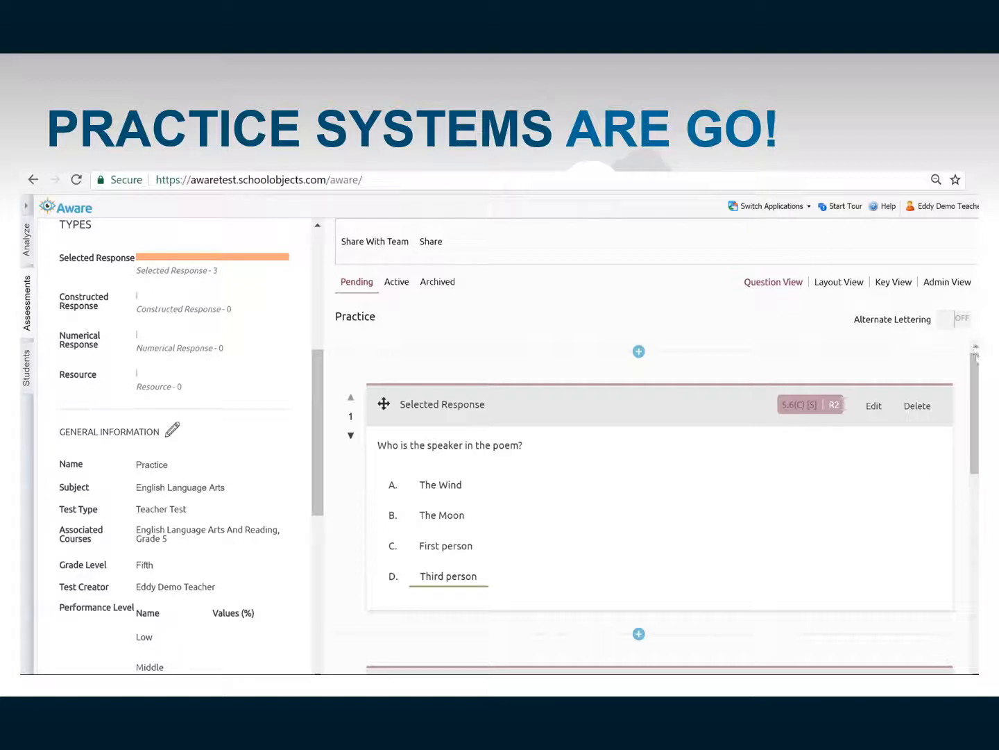
drag(975, 354, 975, 579)
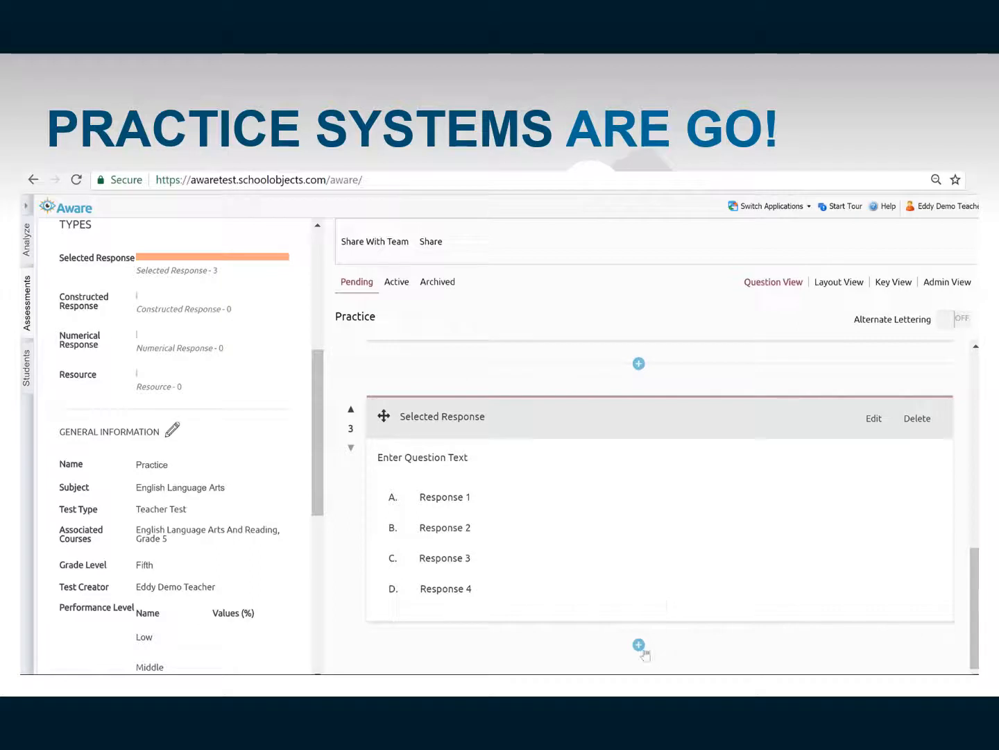
click(639, 644)
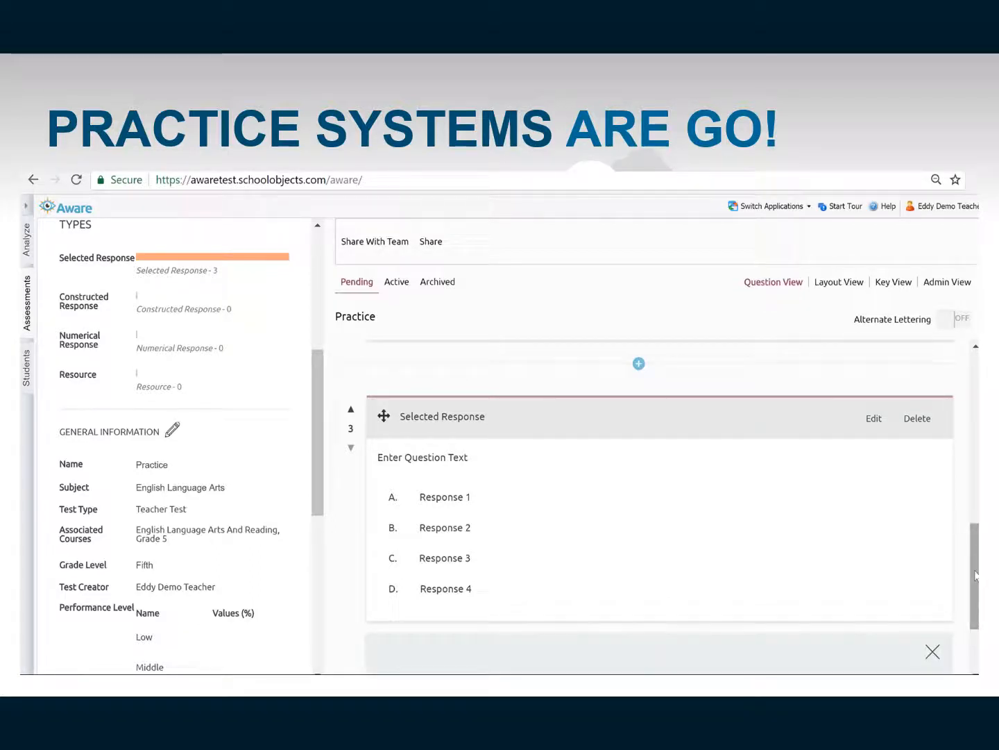
drag(976, 598, 978, 641)
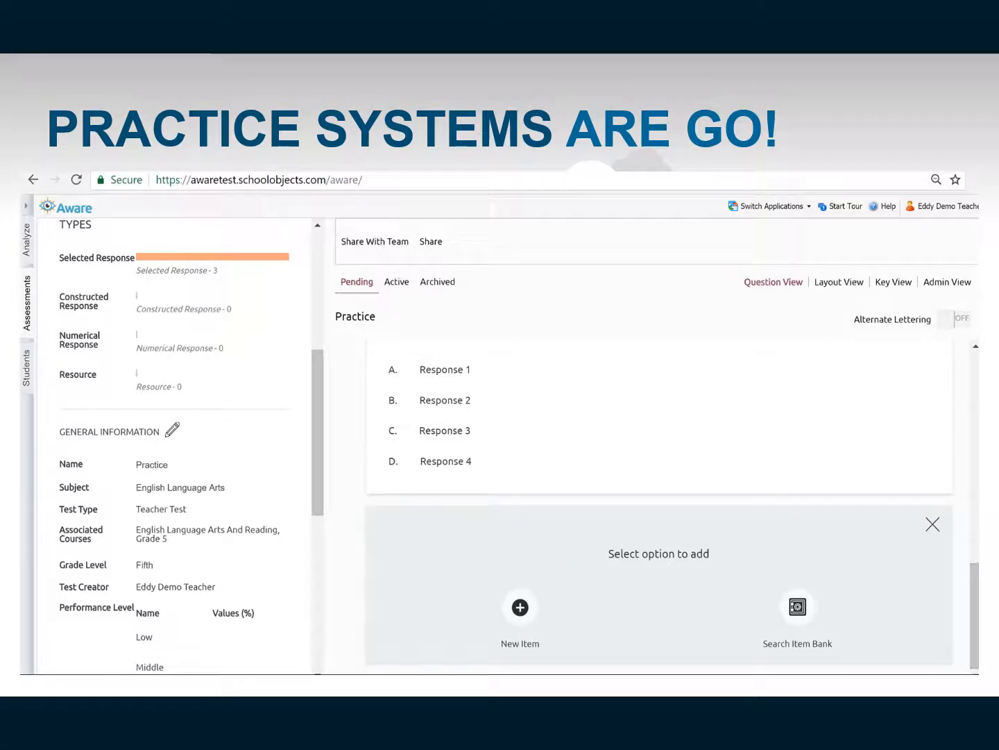
click(797, 606)
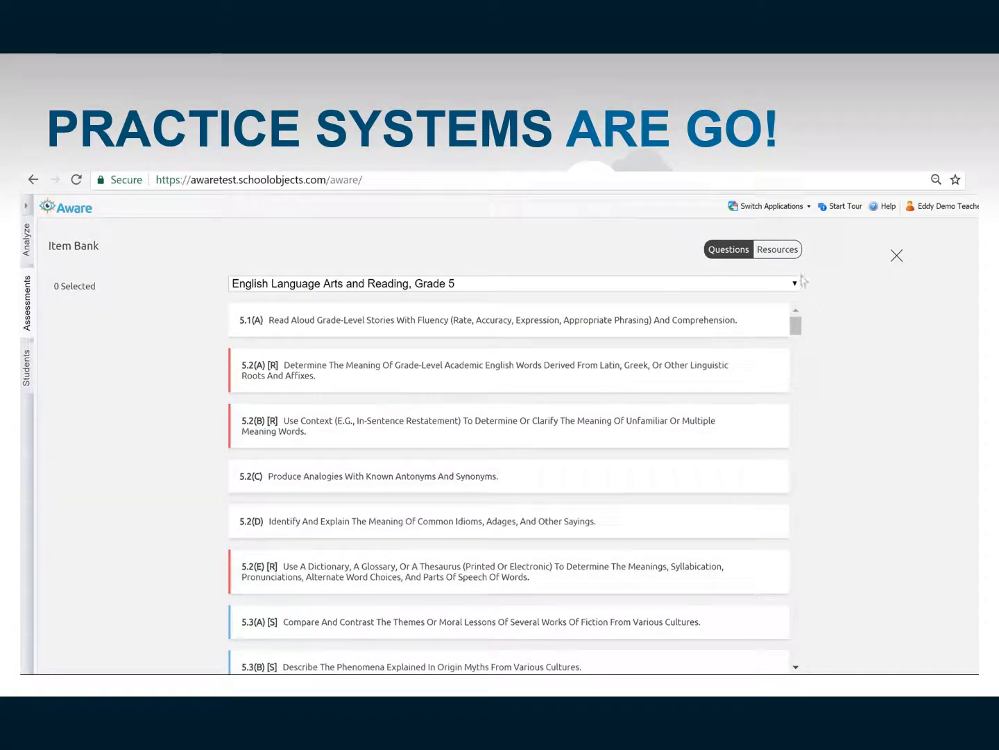
click(773, 251)
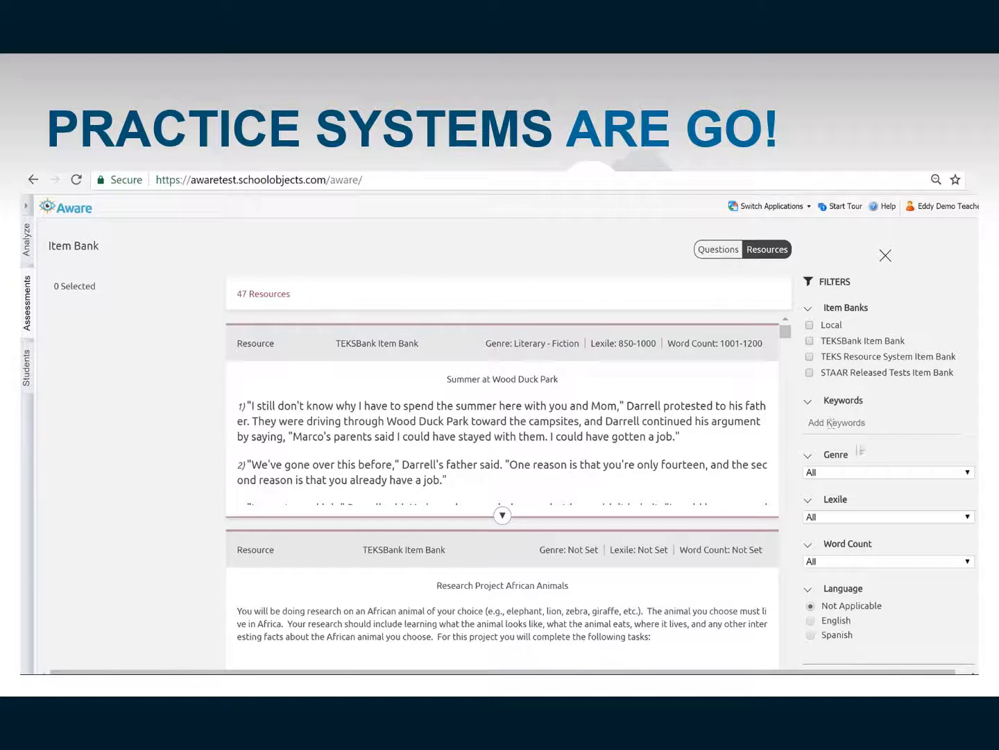
Step: Check the Lexile filter ranges and preview the full "A Day in the Life" passage, collapsing it again
click(968, 517)
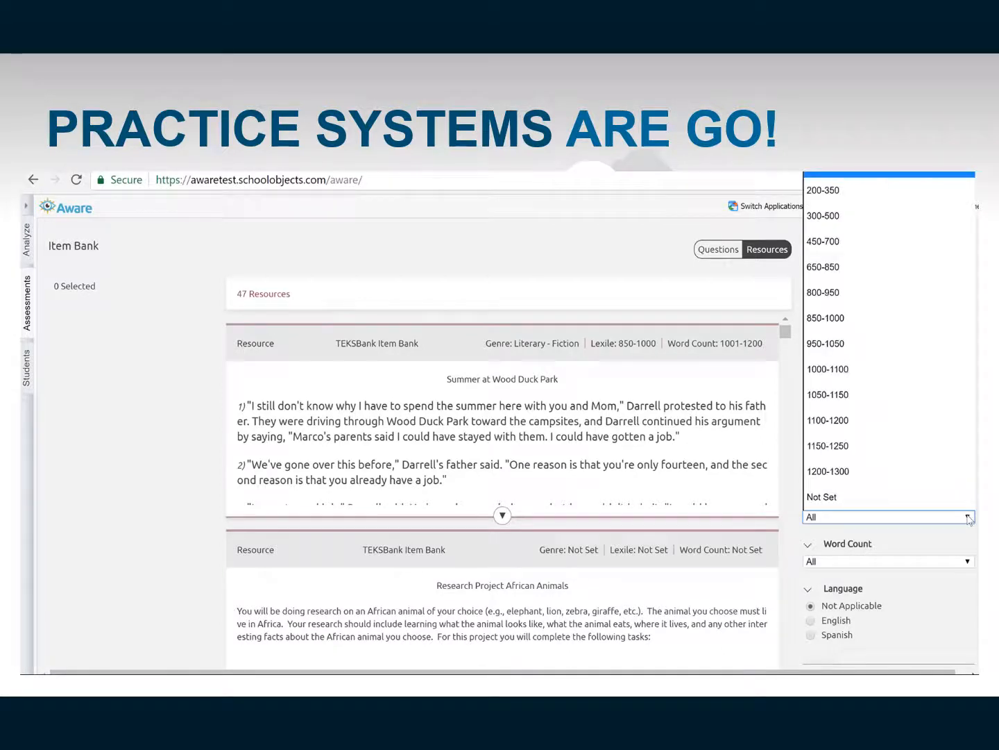
click(968, 517)
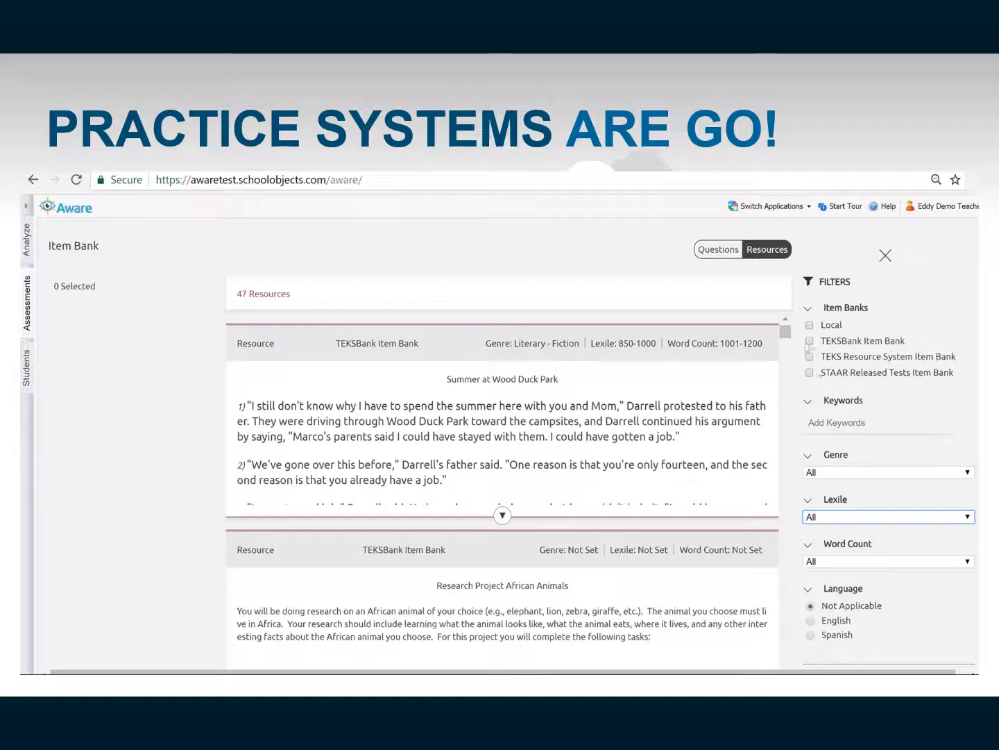
drag(785, 335, 791, 354)
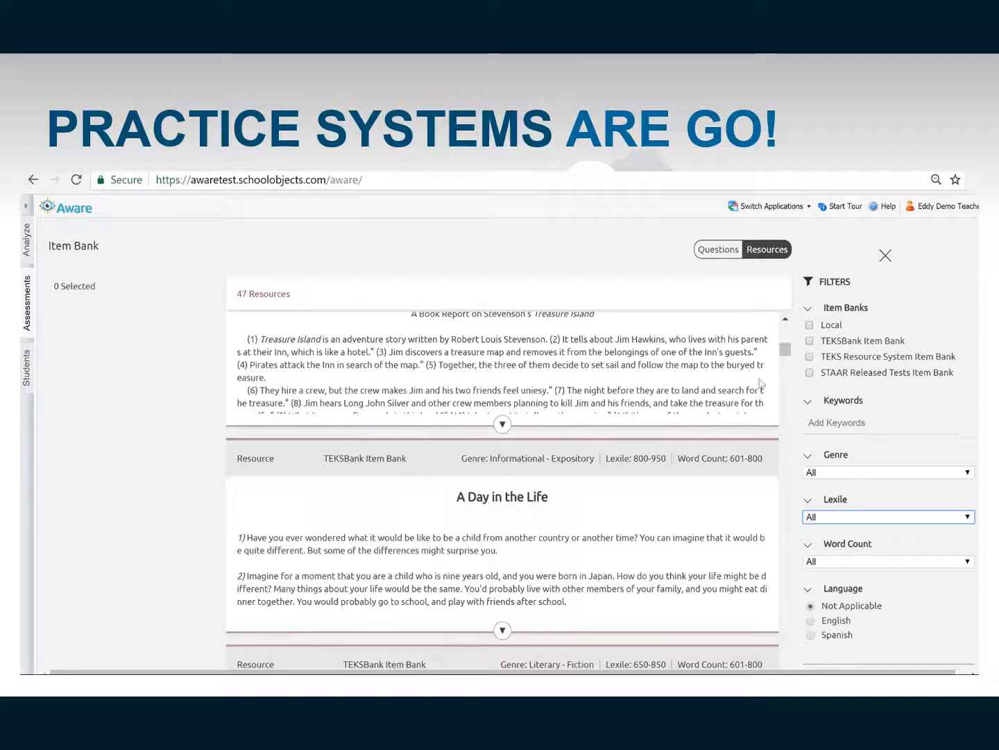
drag(789, 357, 789, 367)
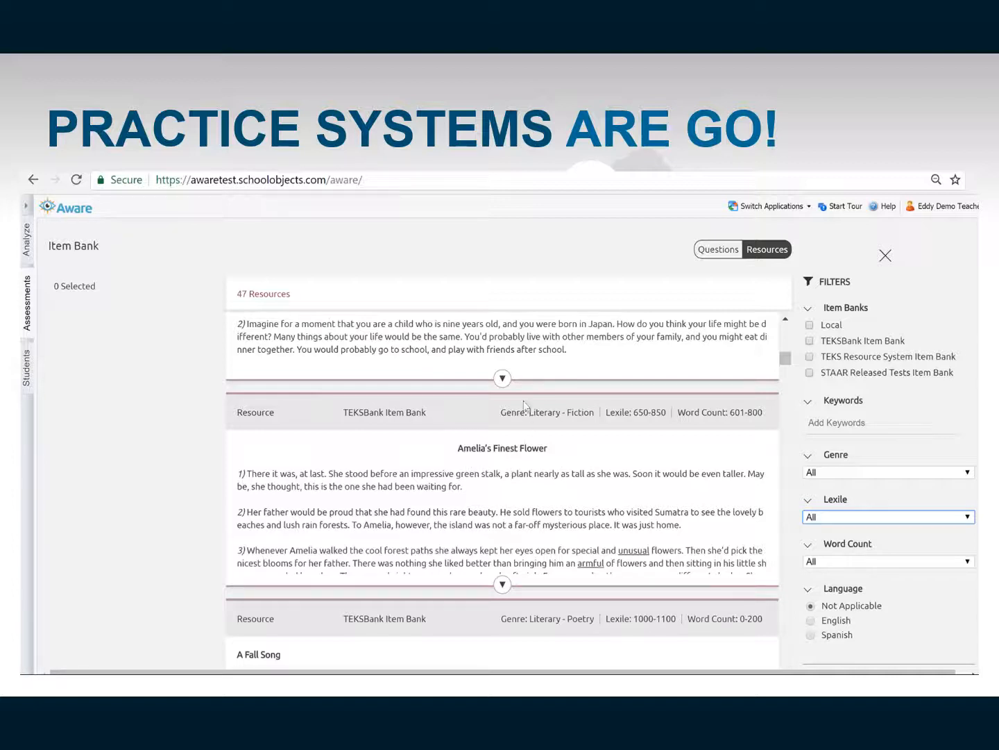
click(502, 378)
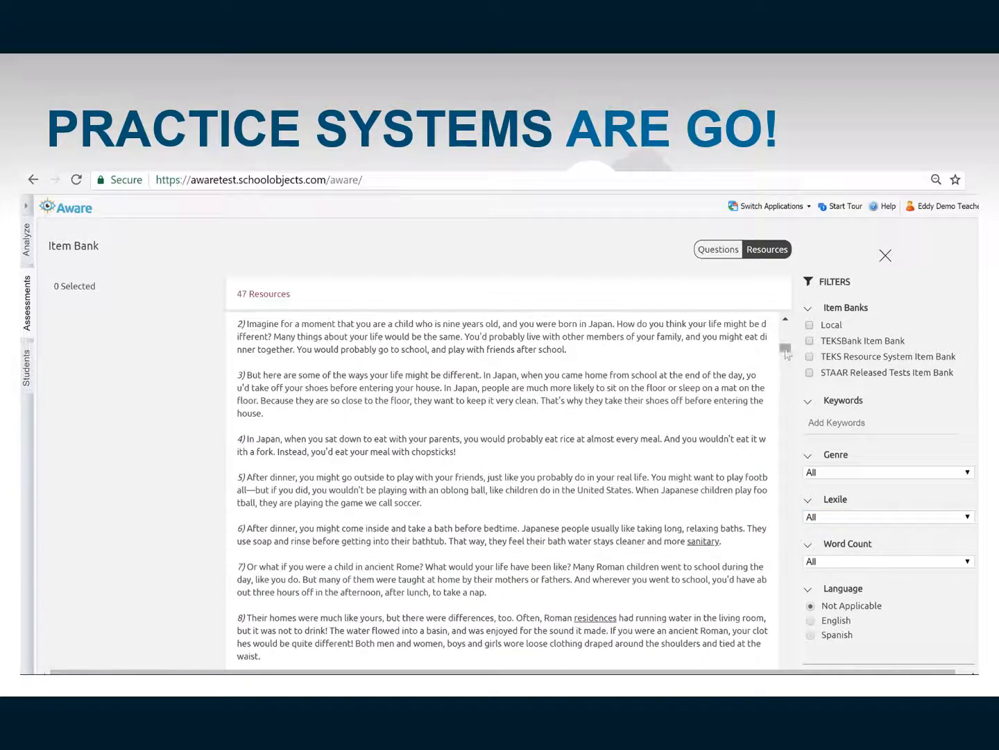
drag(785, 351, 779, 464)
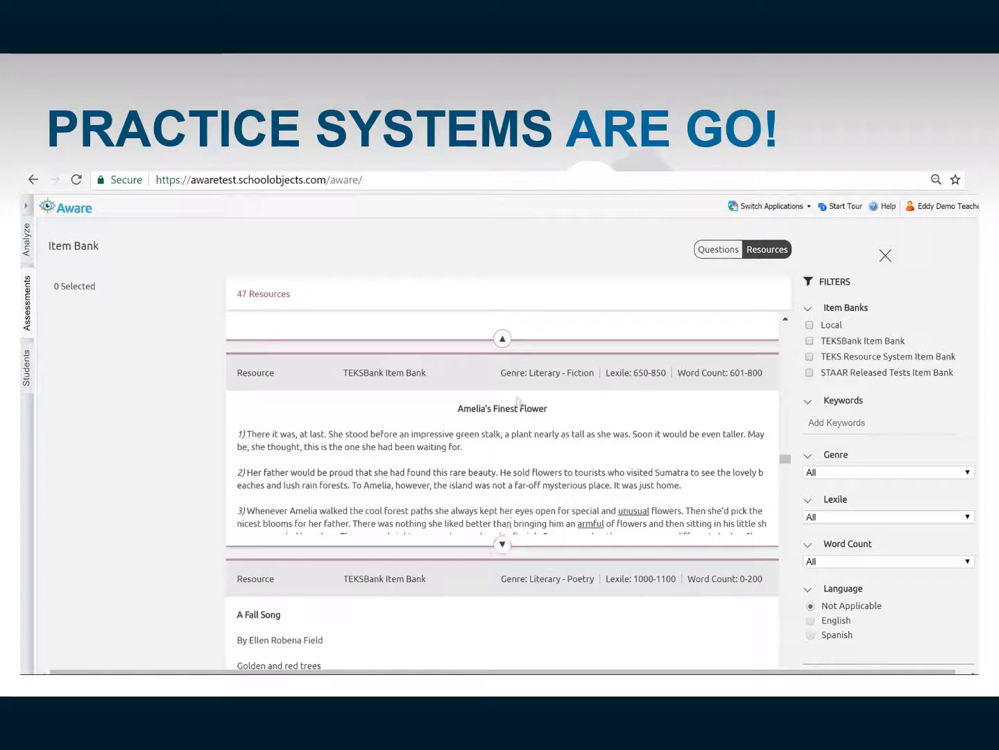
click(502, 339)
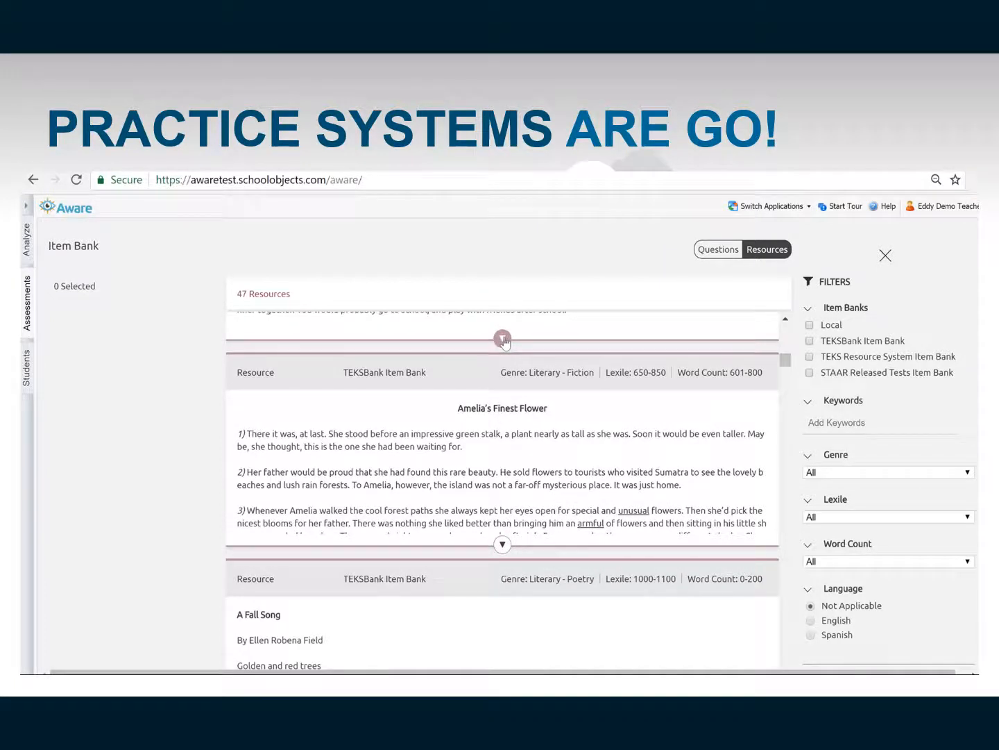
Step: Expand the "Amelia's Finest Flower" passage and browse its text and linked questions
click(503, 544)
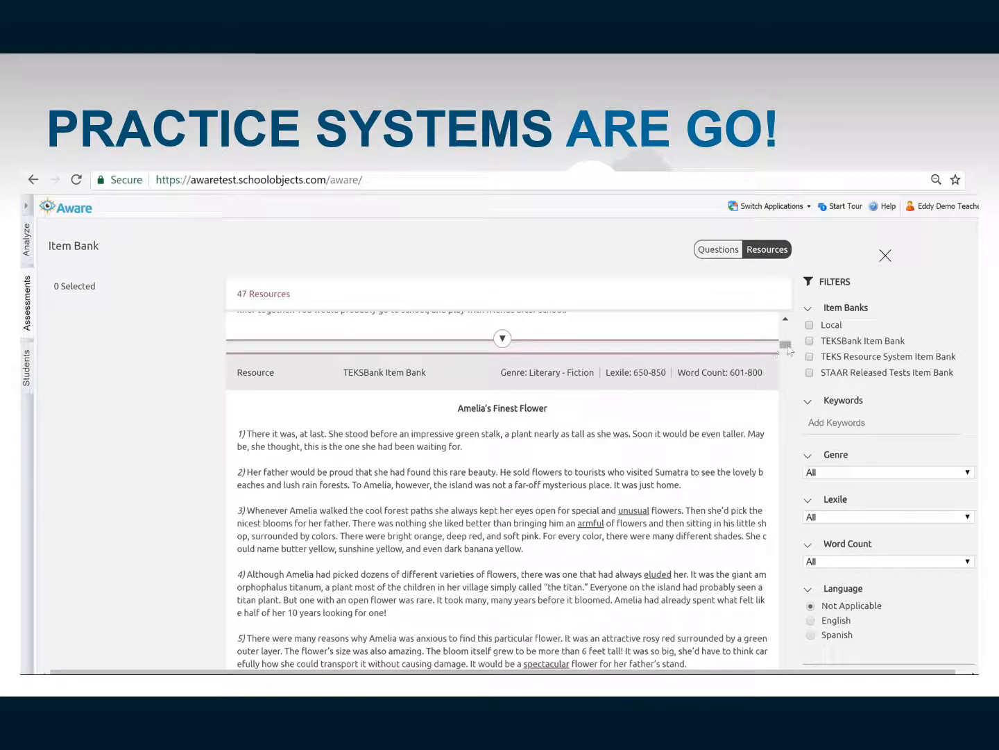
drag(788, 346, 788, 365)
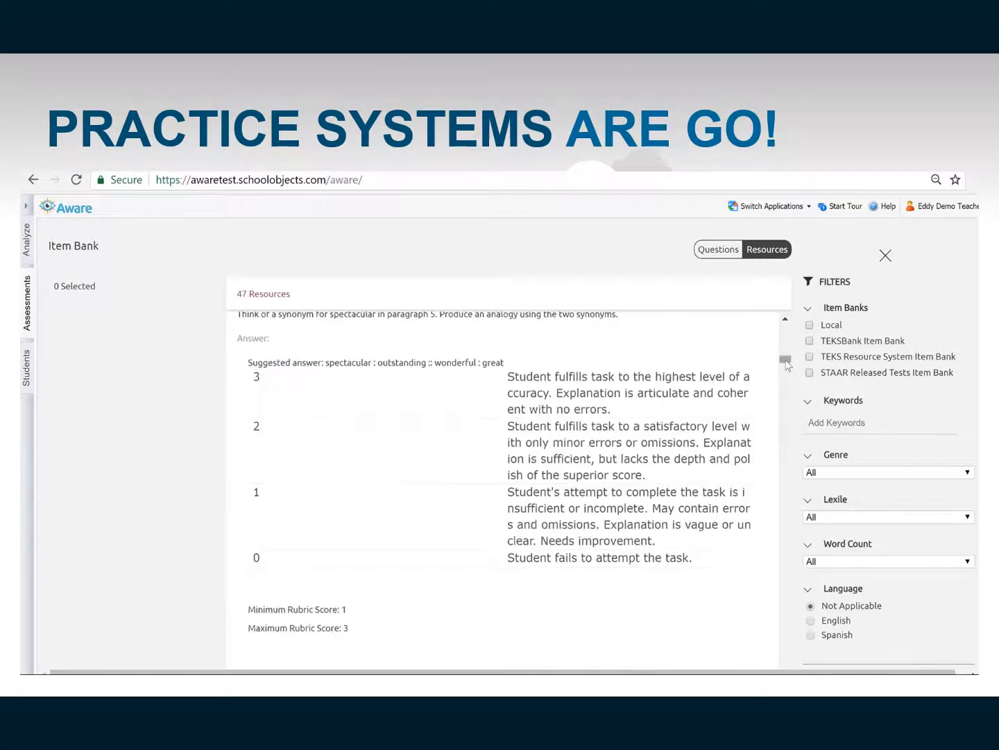
click(785, 318)
click(785, 319)
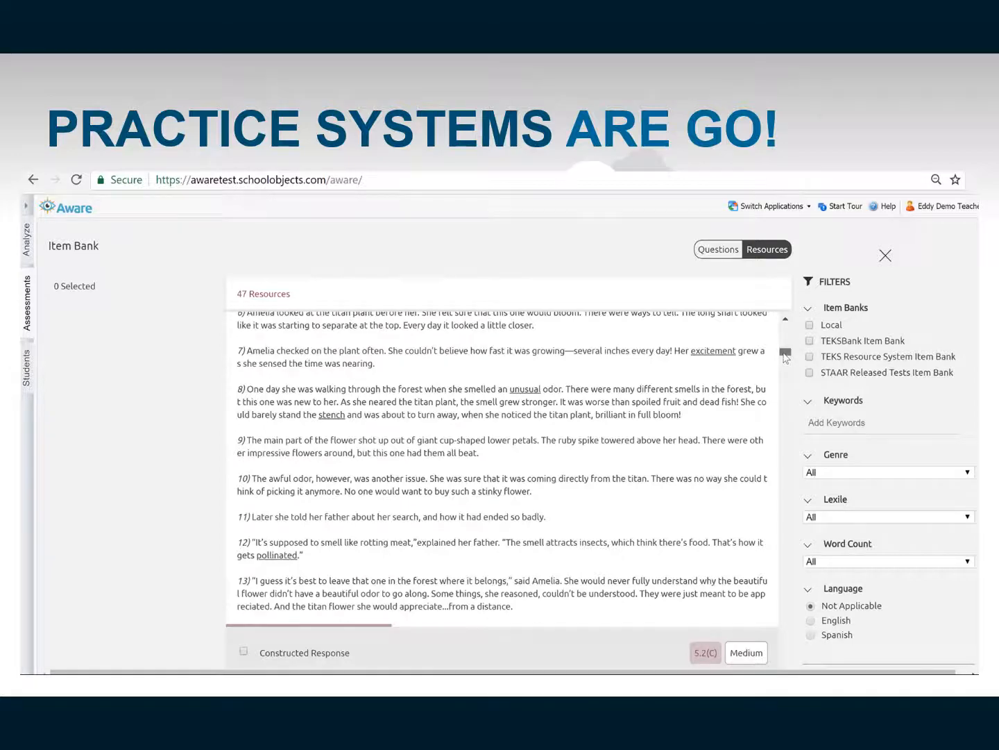
drag(785, 355, 798, 429)
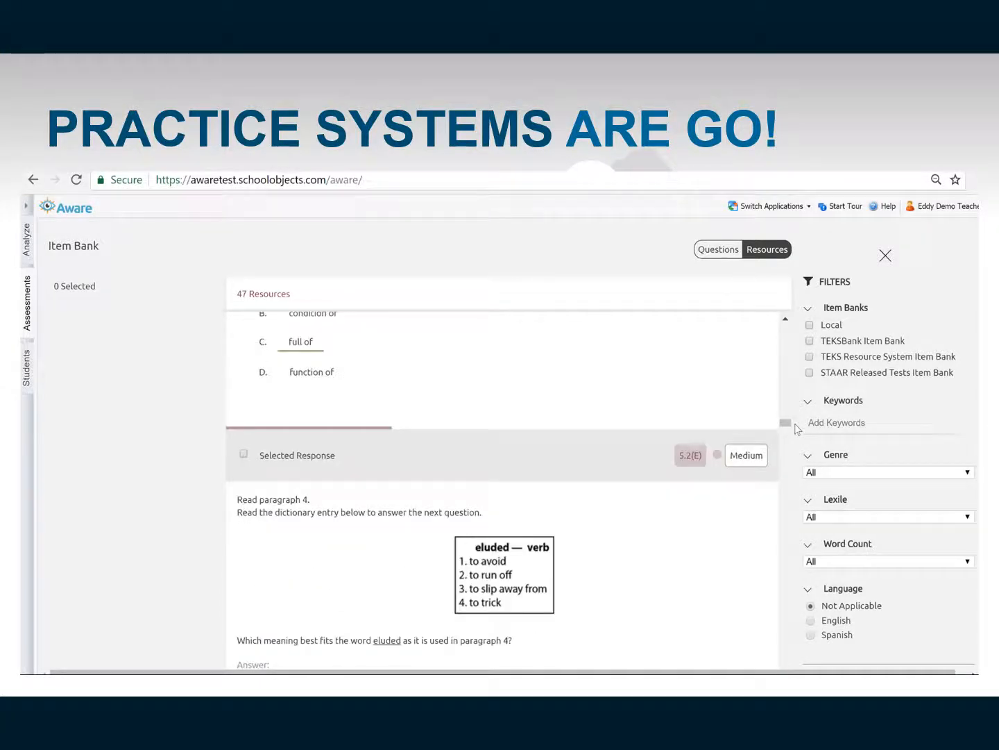
Step: Select the linked questions on the meaning of "eluded", the suffix in "excitement" and the prefix in "unusual"
click(243, 455)
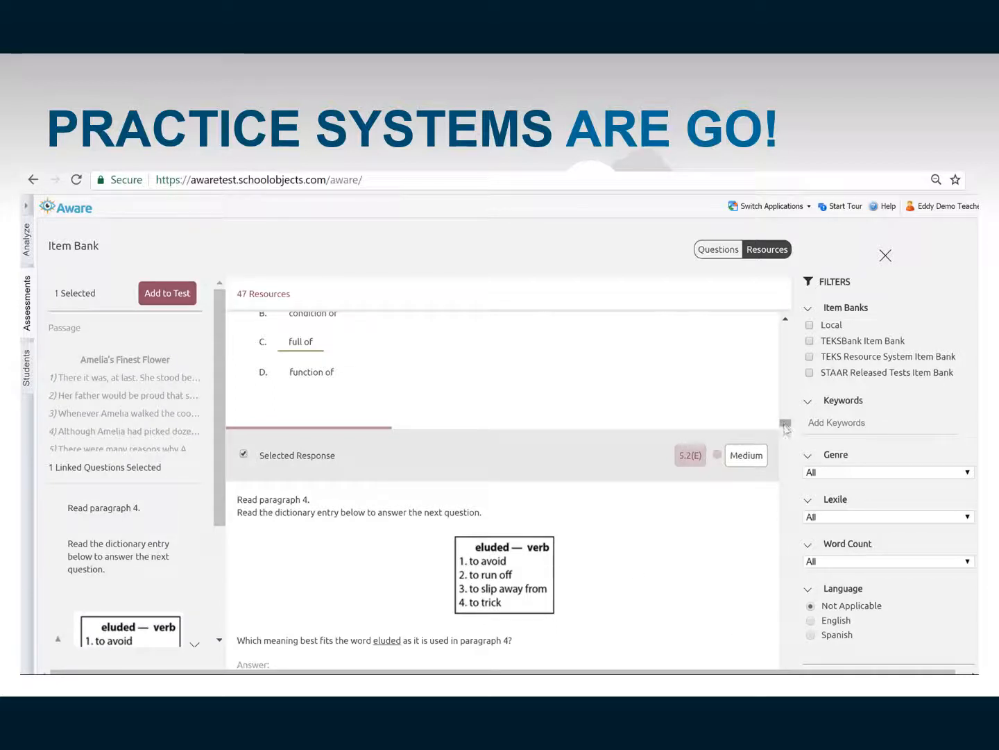
scroll(789, 438, down, 4)
scroll(787, 437, down, 4)
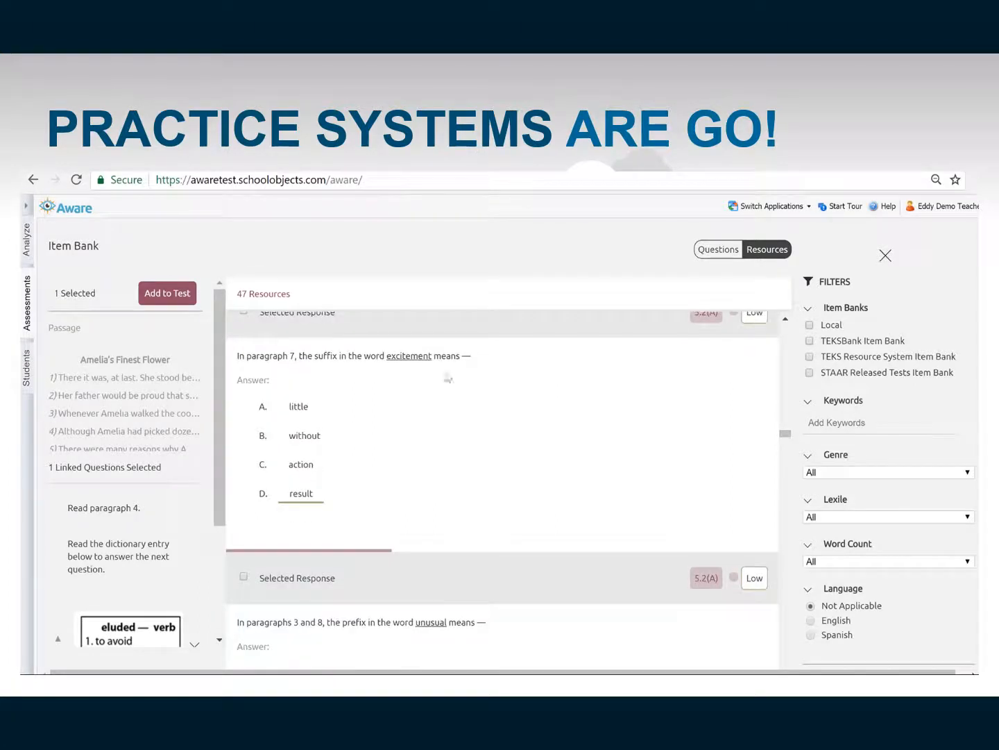
click(244, 315)
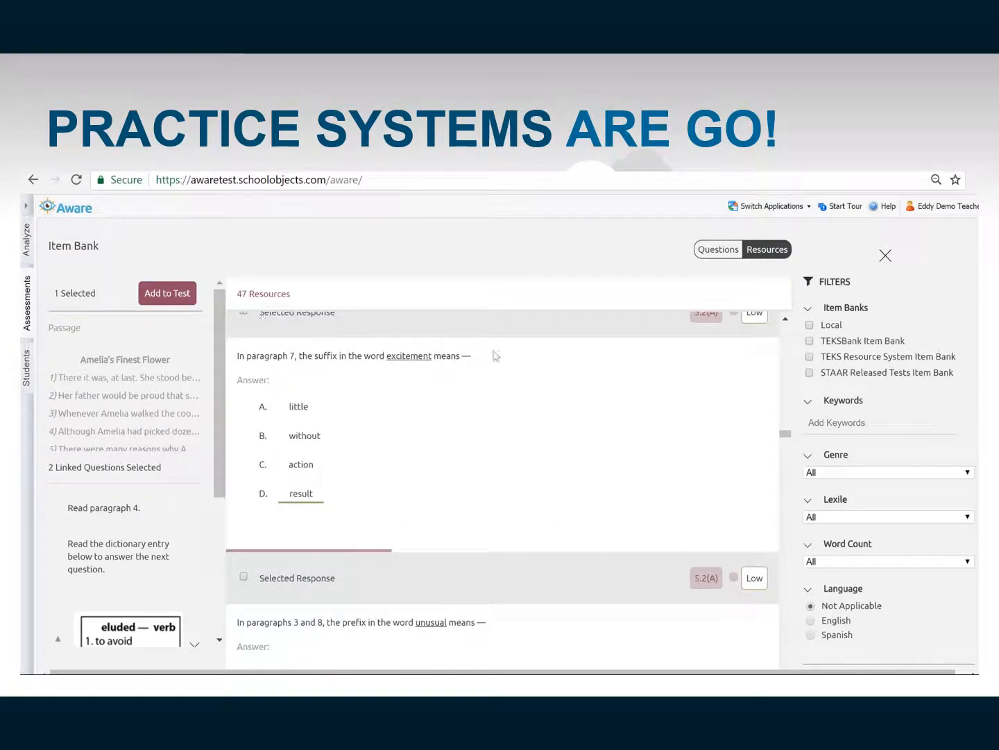
click(244, 577)
Step: Look over the remaining linked questions and add the "Amelia's Finest Flower" passage with its selected questions to the test
drag(785, 435, 789, 447)
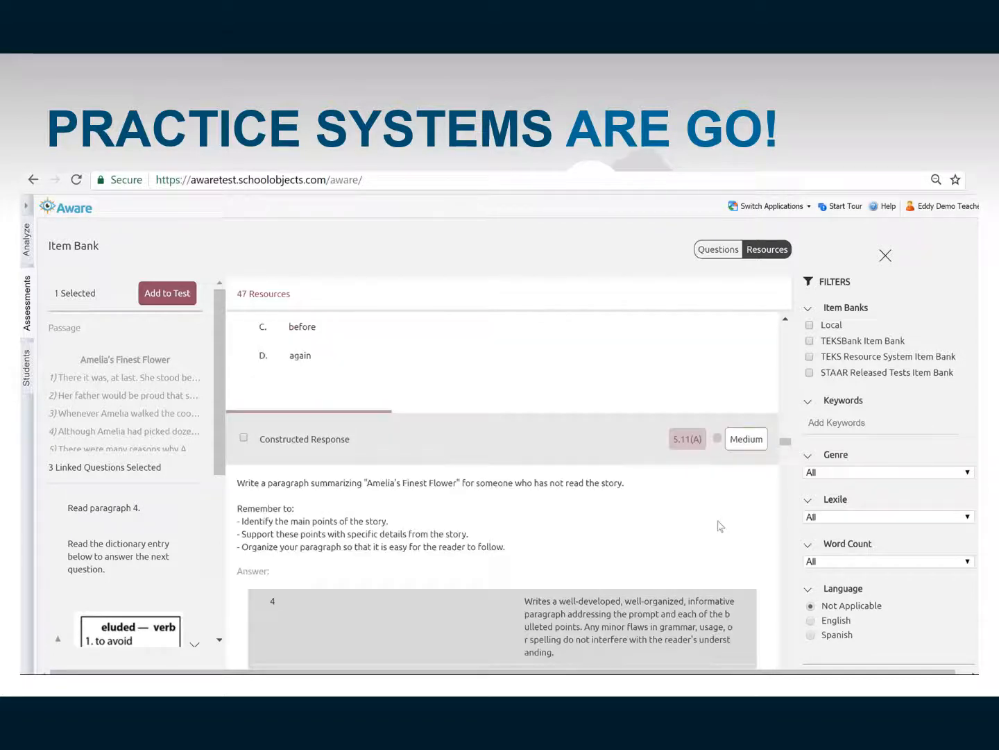
mouse_move(782, 443)
mouse_down()
mouse_move(791, 456)
mouse_move(785, 511)
mouse_move(785, 427)
mouse_up()
drag(773, 378, 761, 332)
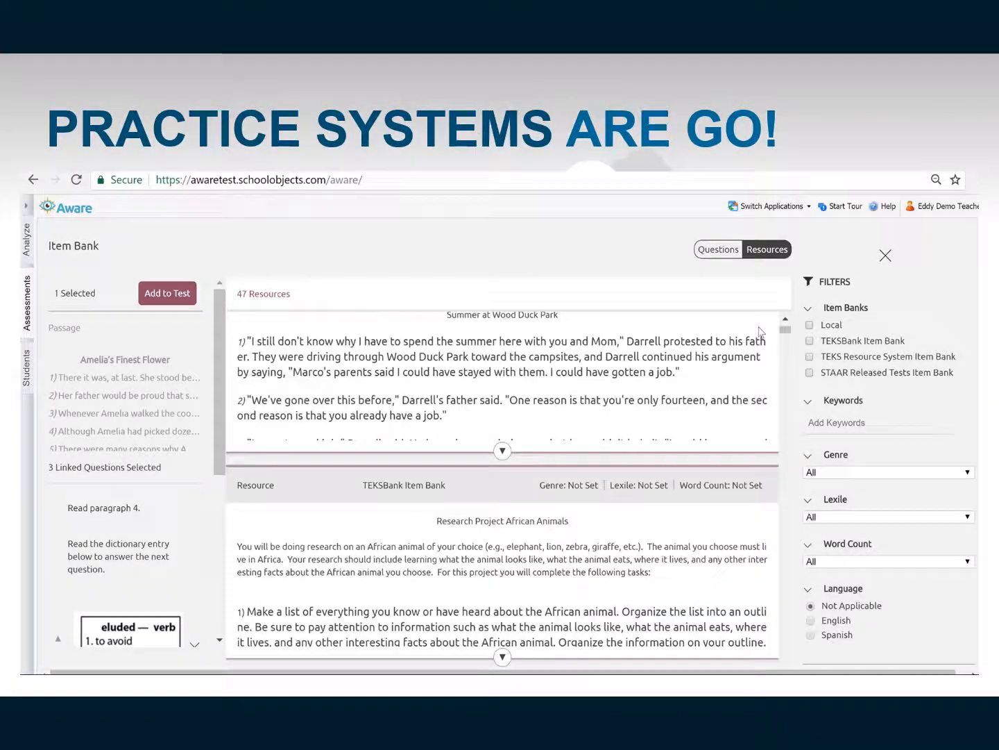
click(182, 296)
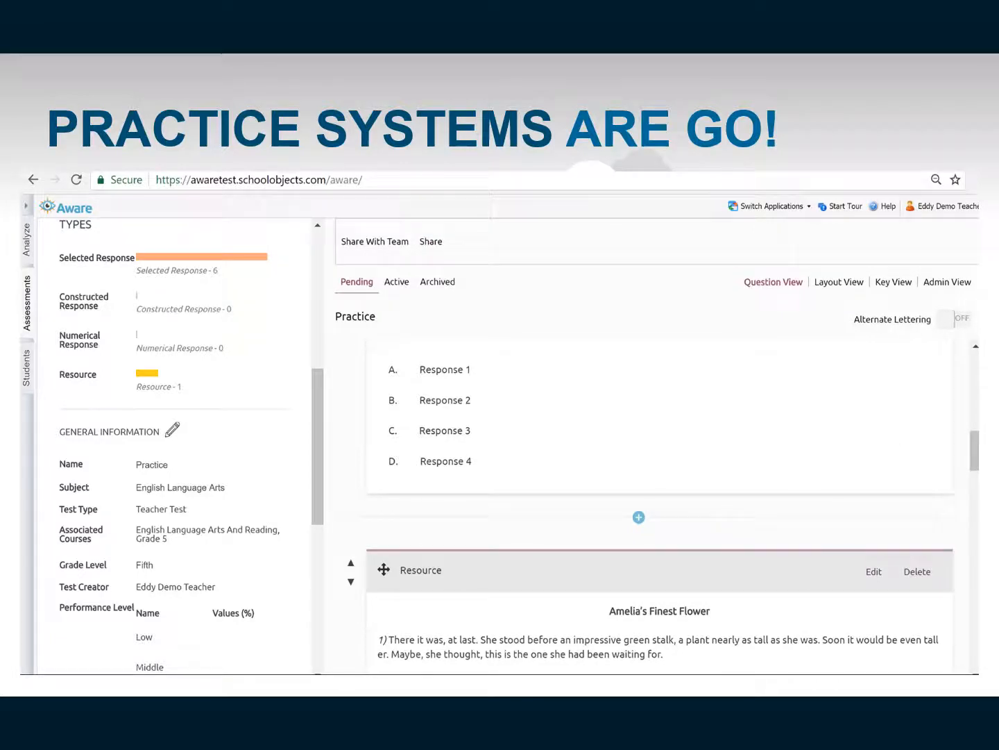
Step: Move the question about the prefix in "unusual" one place down, below the "excitement" suffix question
drag(974, 452, 968, 559)
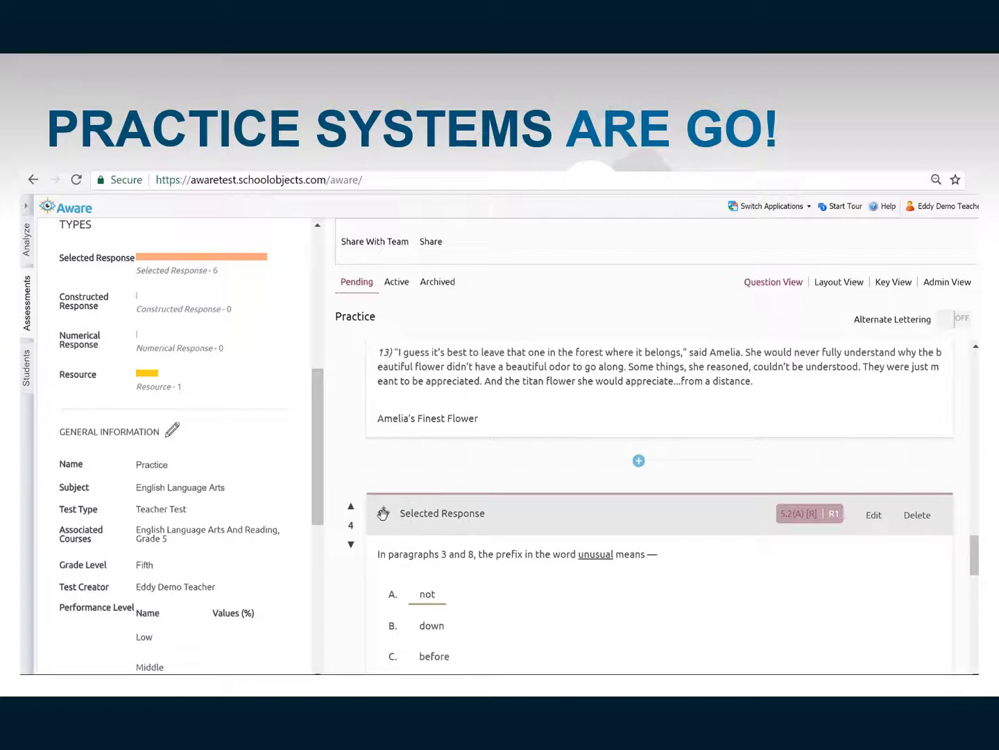
drag(404, 537, 408, 672)
click(351, 545)
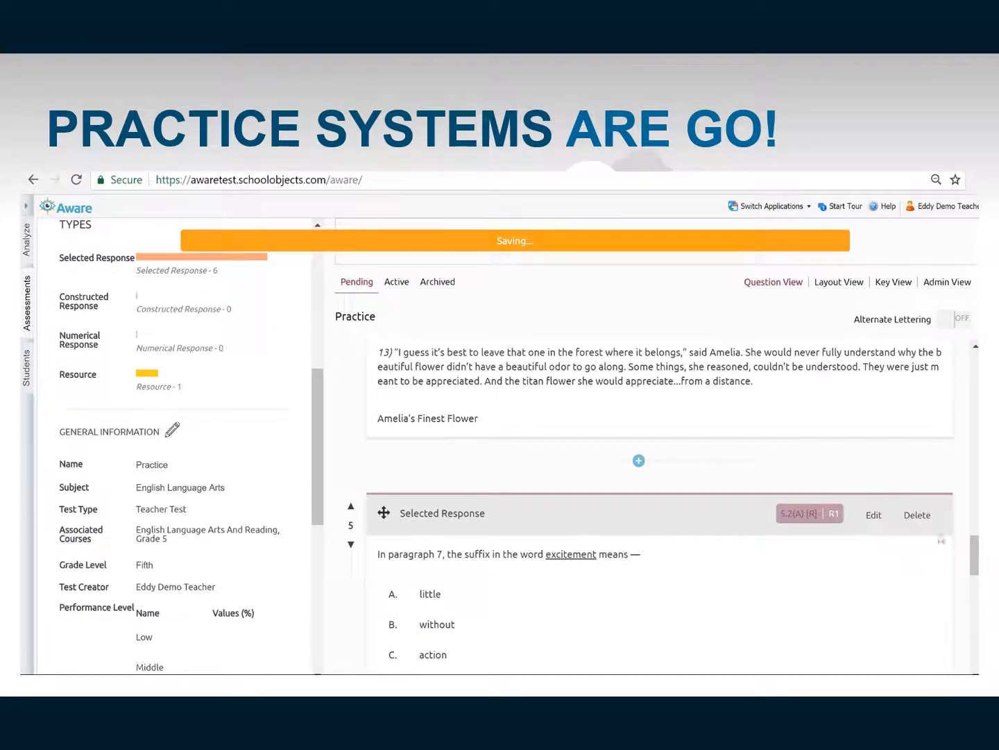
drag(975, 552, 966, 597)
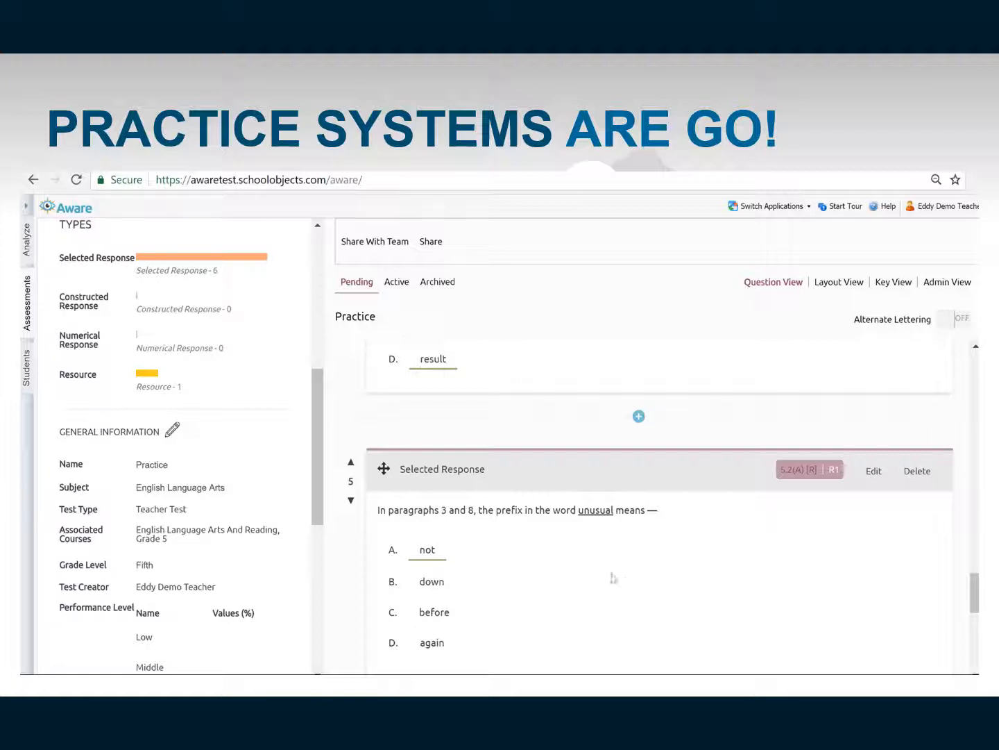
Step: Open the "unusual" prefix question for editing and examine its standard, complexity, weight and response options
click(872, 471)
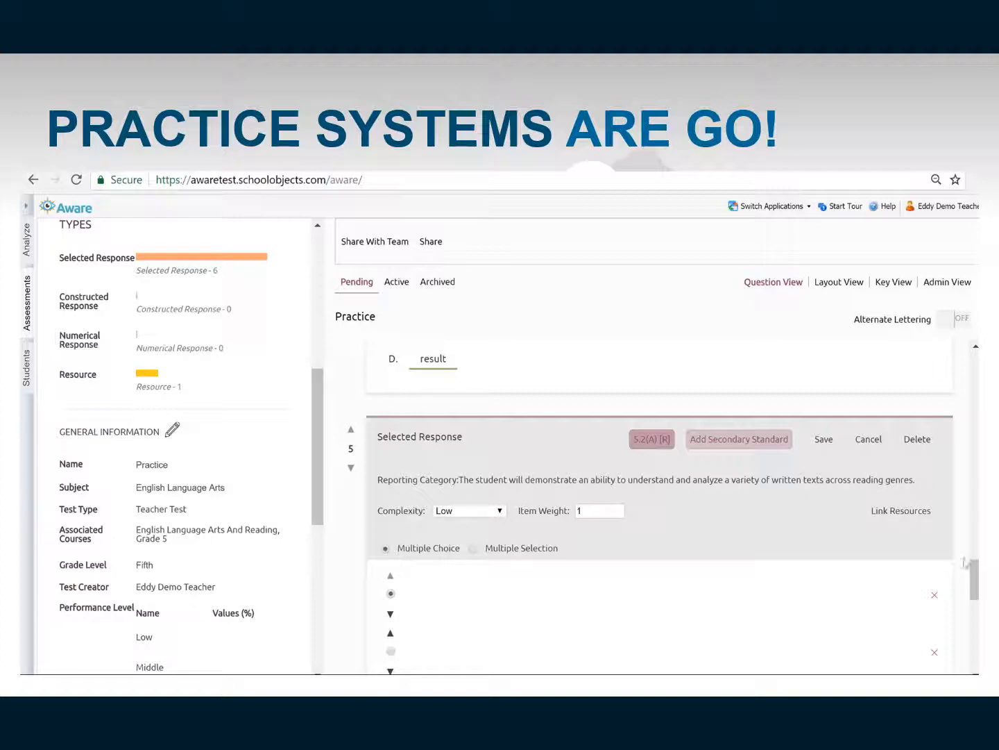
scroll(965, 562, down, 3)
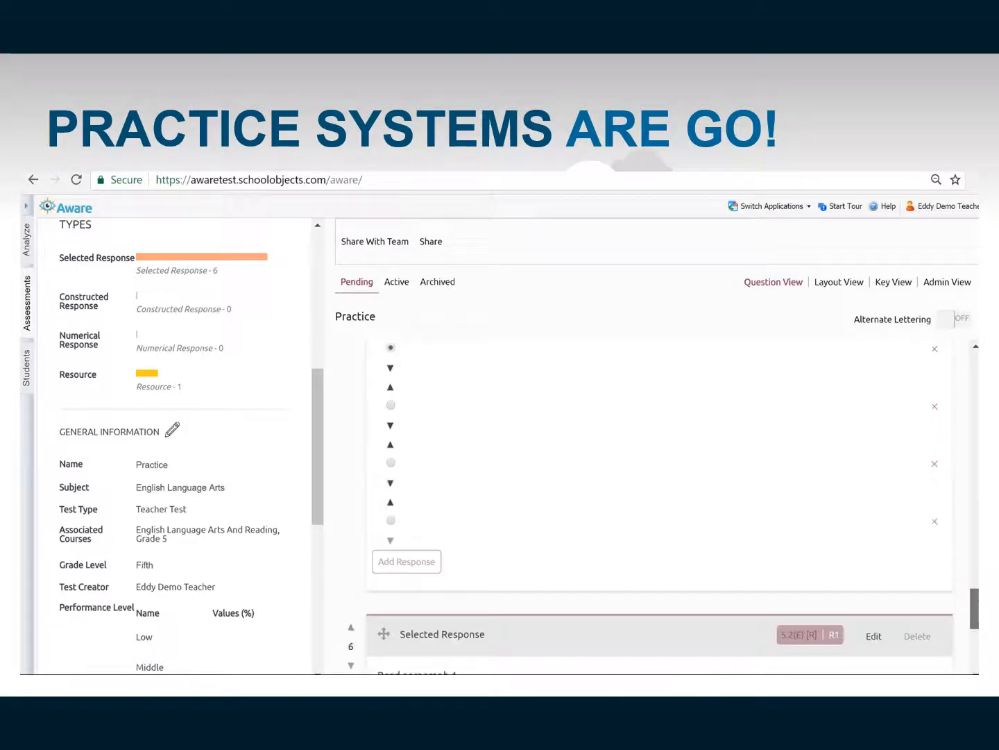
drag(974, 608, 974, 372)
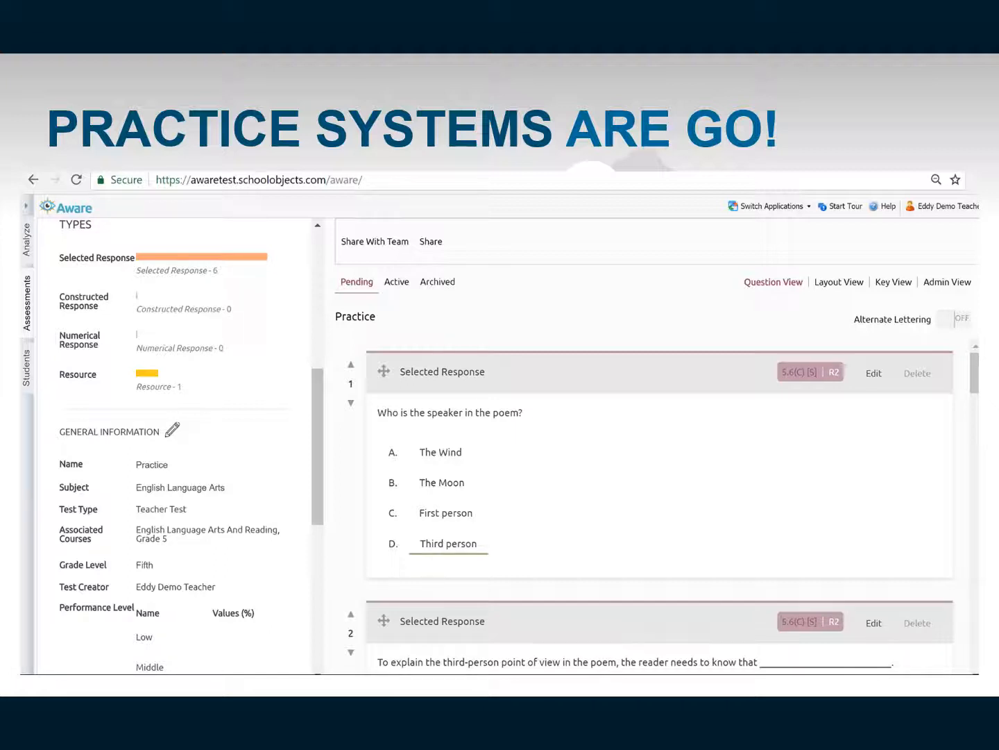
mouse_move(471, 173)
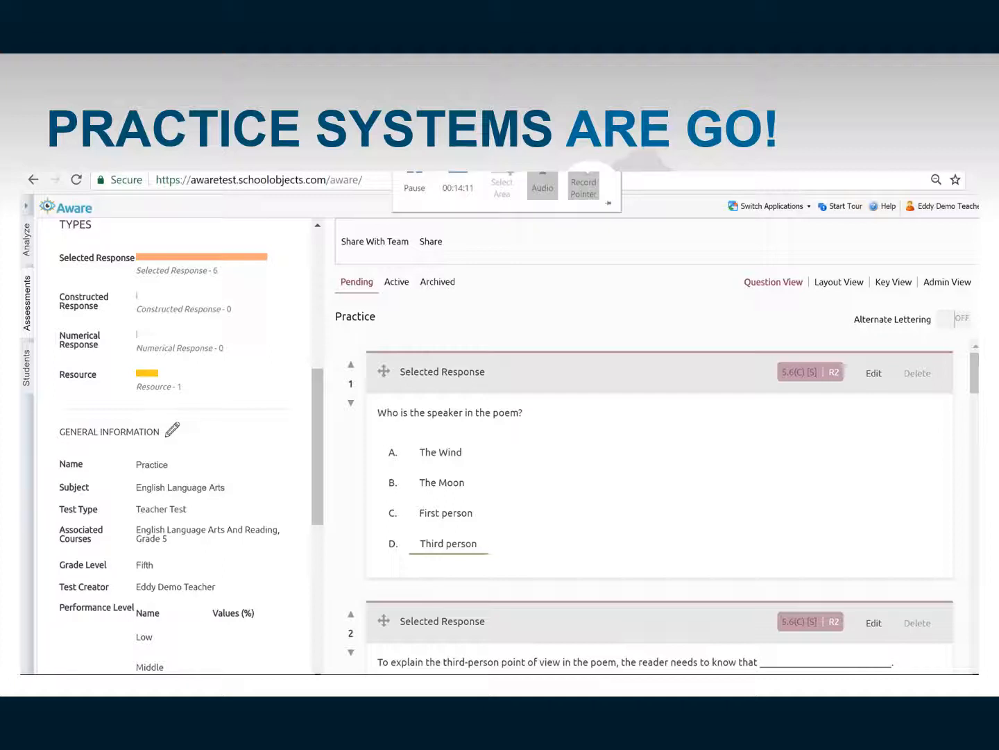